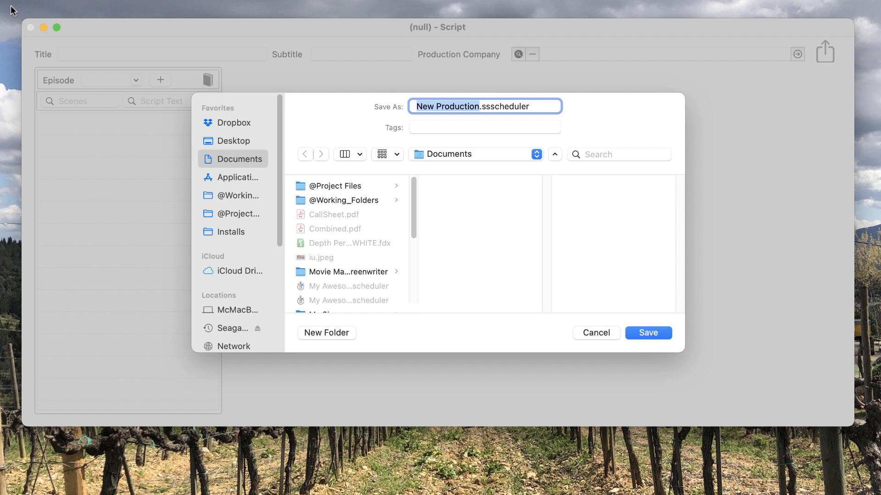
Save the new production as My TV Series in Documents, accept the Directorial department and 1st AD title, and acknowledge the project registration.
type("My TV Seri")
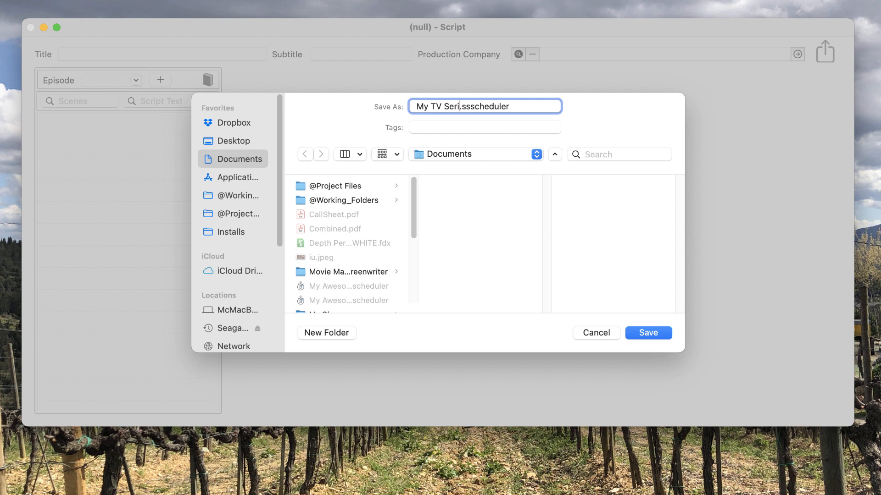
type("es")
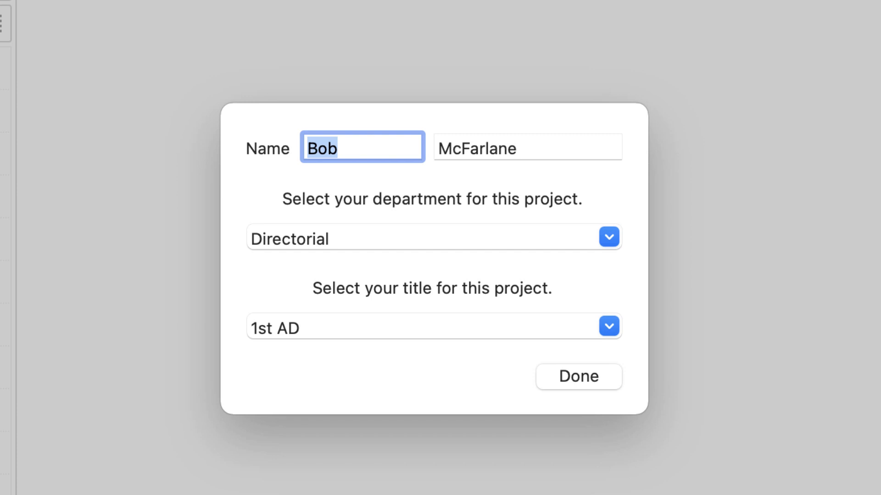
left_click(563, 379)
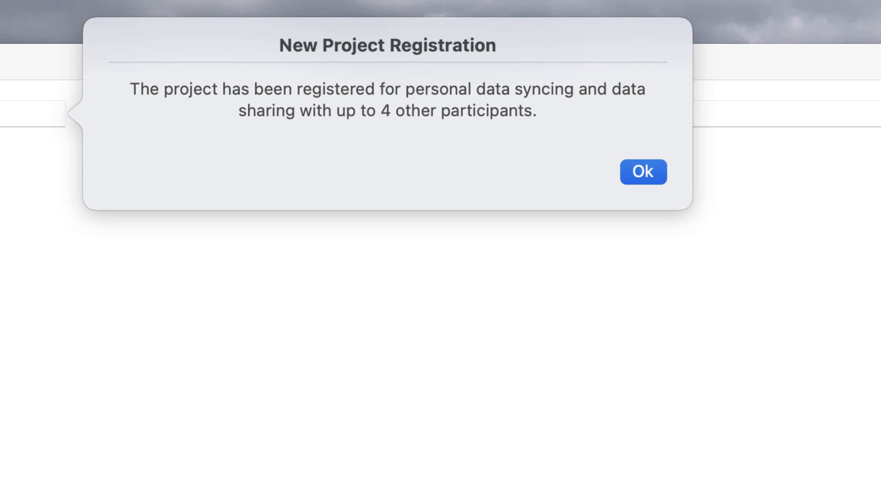
left_click(639, 181)
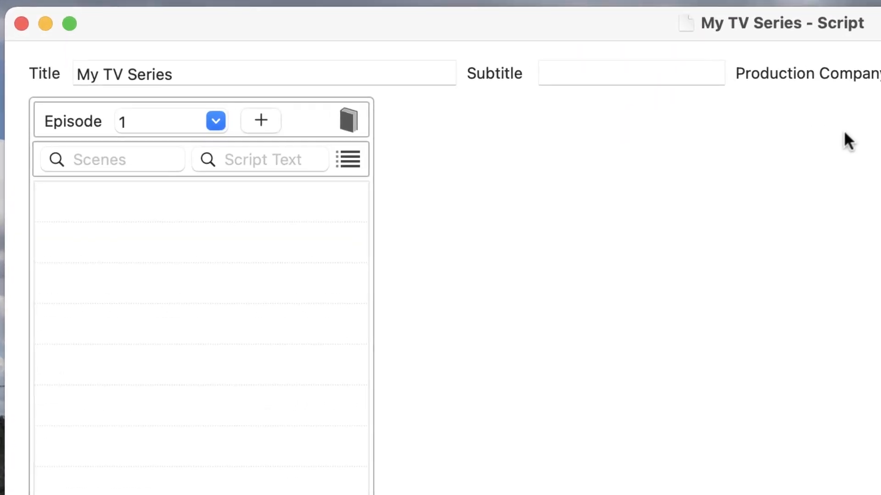
Change the episode number to 101.
left_click(165, 122)
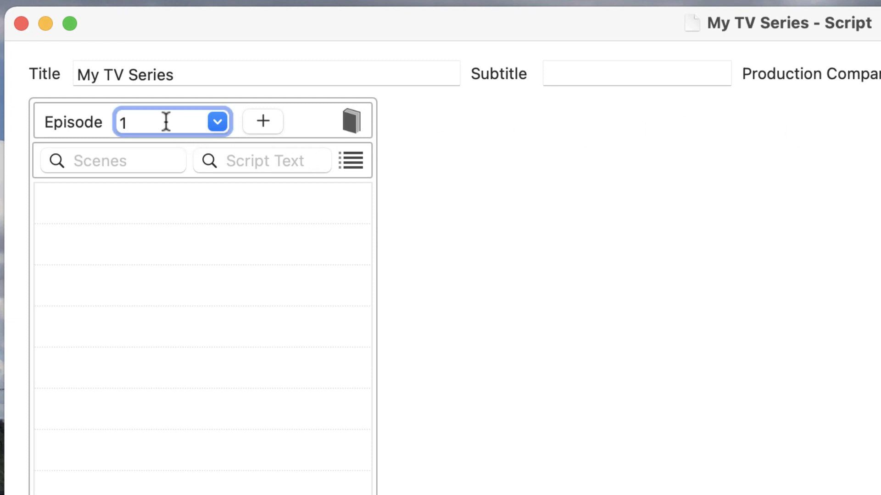
type("01")
key("Tab")
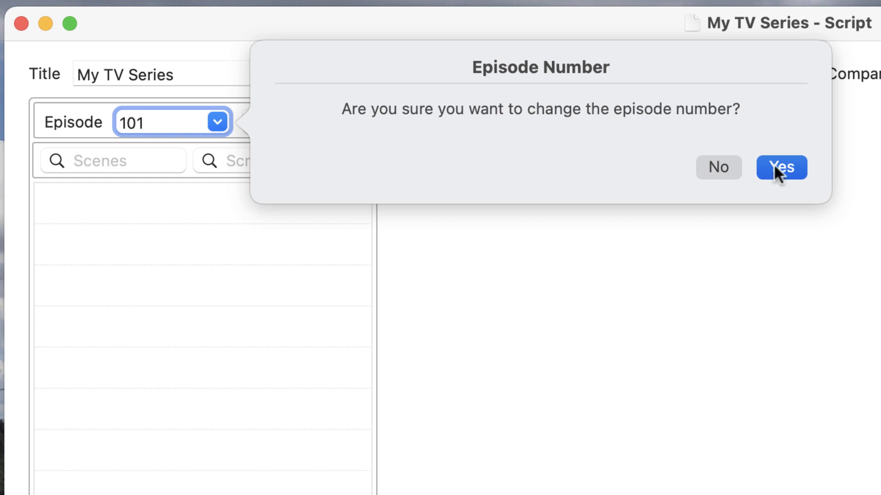
left_click(785, 166)
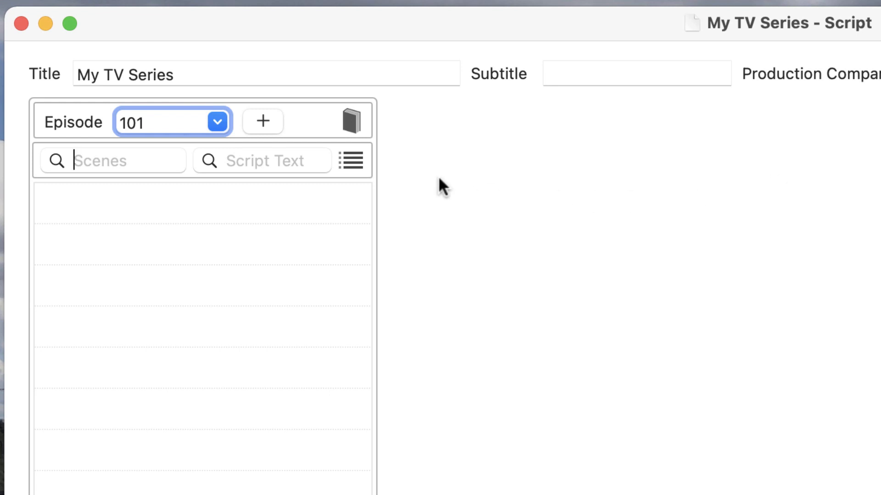
Add a WHITE script revision dated 1/21/21 to the episode's scripts.
left_click(351, 122)
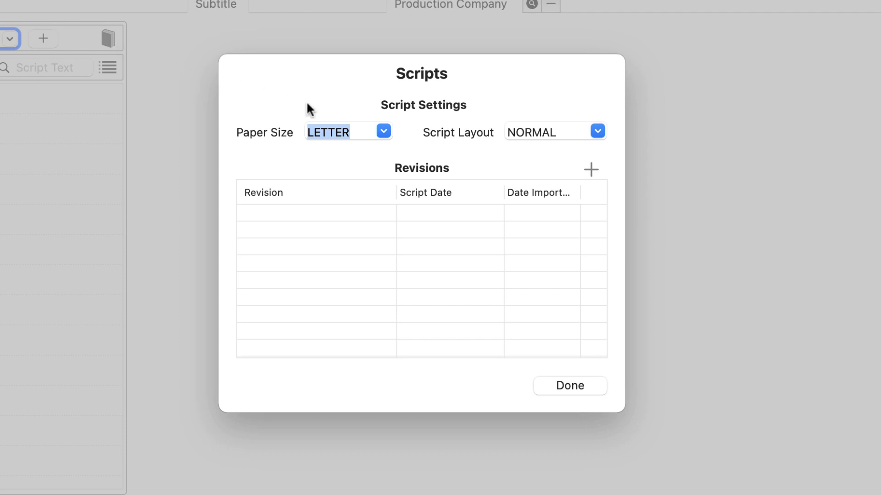
left_click(590, 170)
type("white")
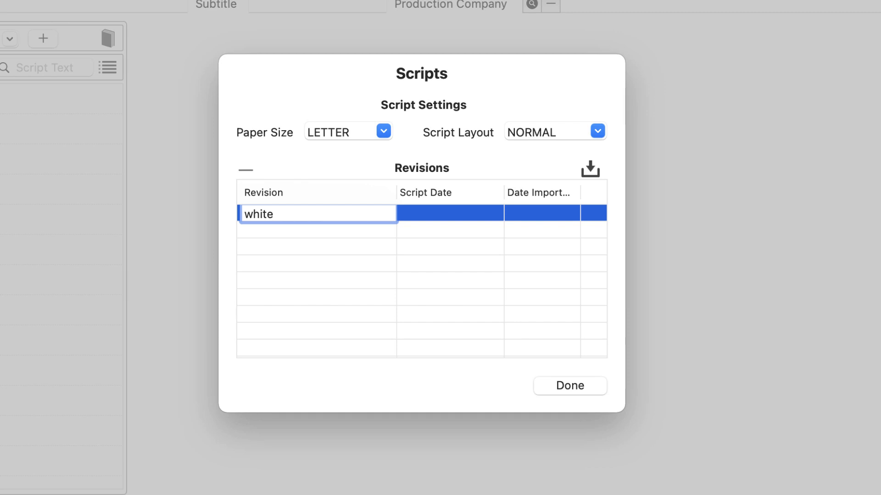
key("Tab")
type("1/2")
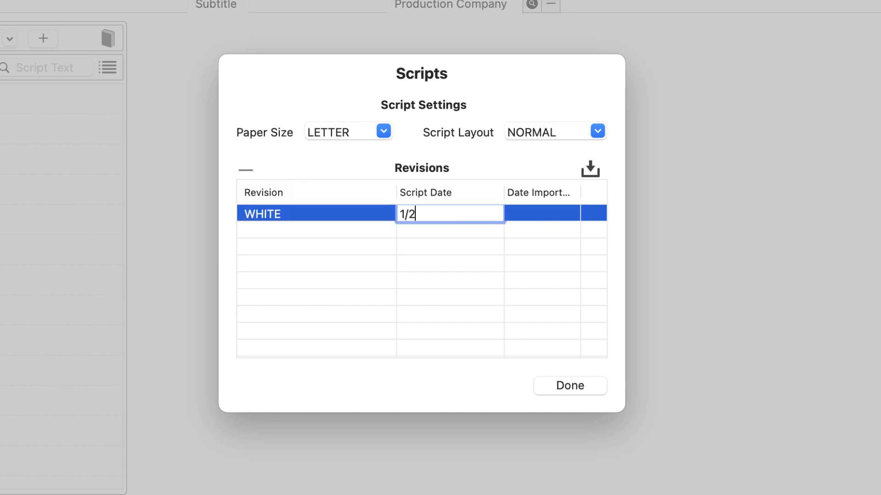
type("1/21")
key("Return")
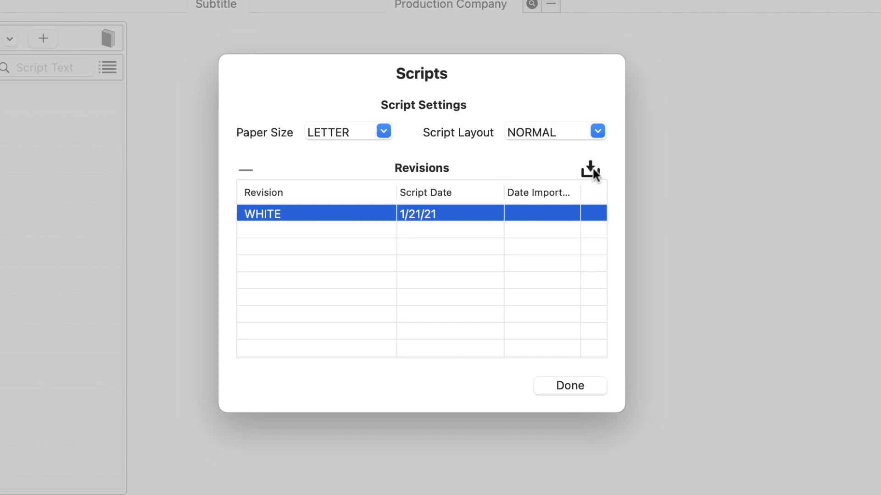
Import BLTC TV SERIES 101.fdx from the Desktop into the WHITE revision and proceed past the import preview.
left_click(592, 168)
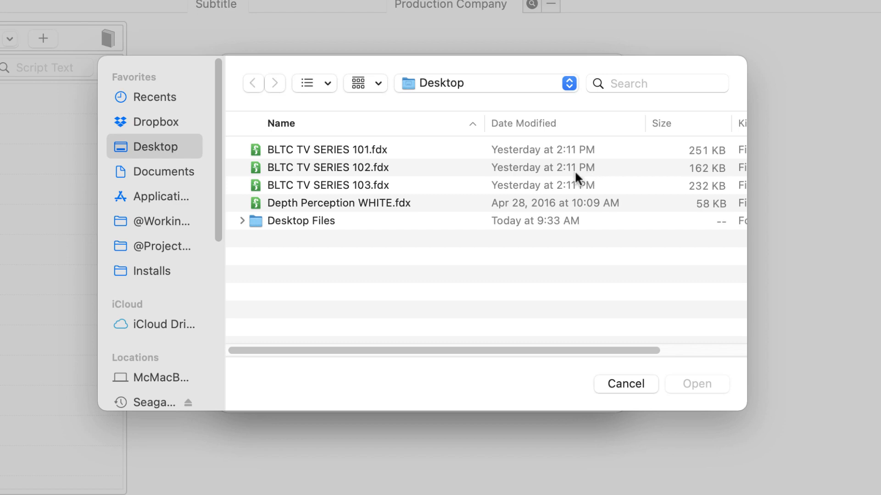
left_click(314, 153)
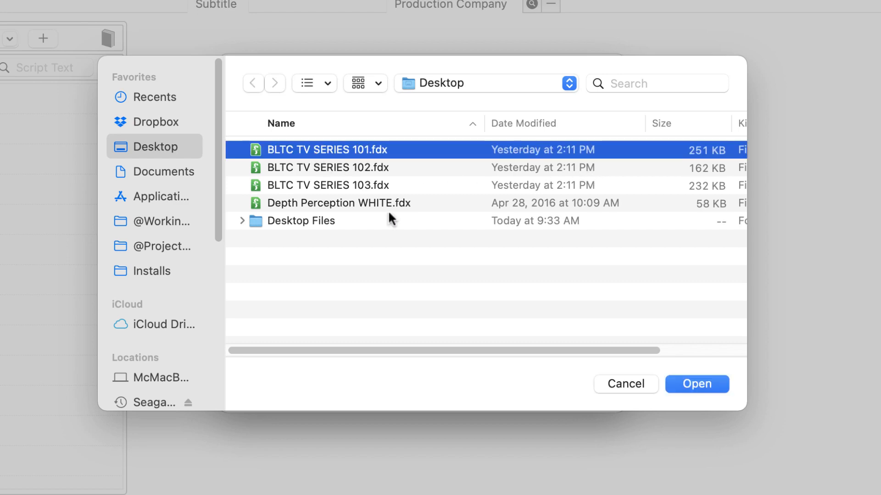
left_click(678, 375)
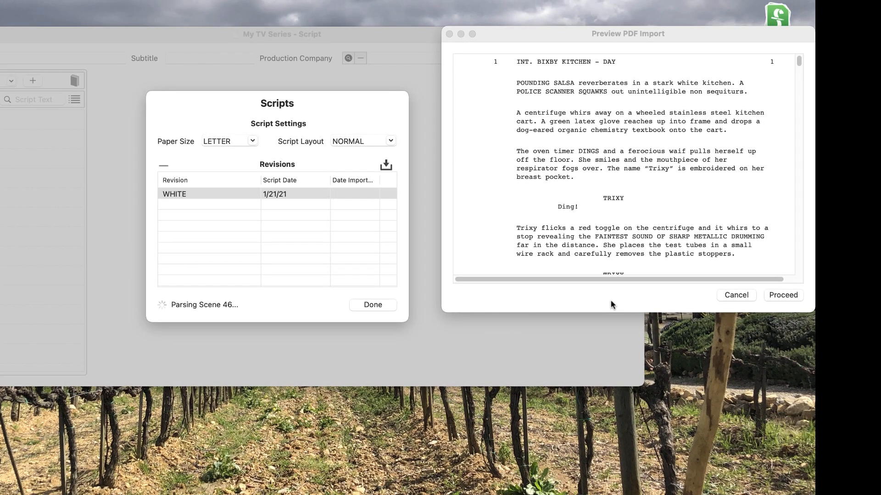
left_click(771, 295)
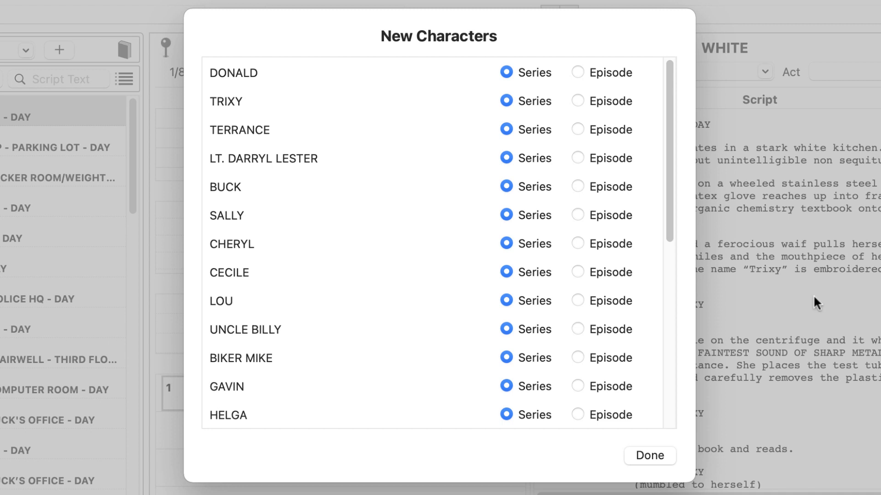
Classify the new characters LESTER, EILEEN, THE CROWD, and CECILE AND LESTER as Episode characters and finish the character assignment.
scroll(589, 287, "down", 10)
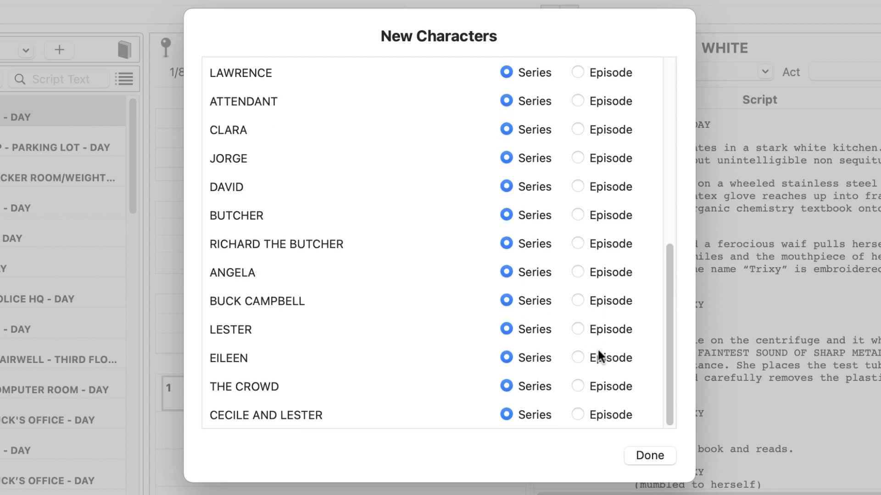
left_click(577, 329)
left_click(577, 357)
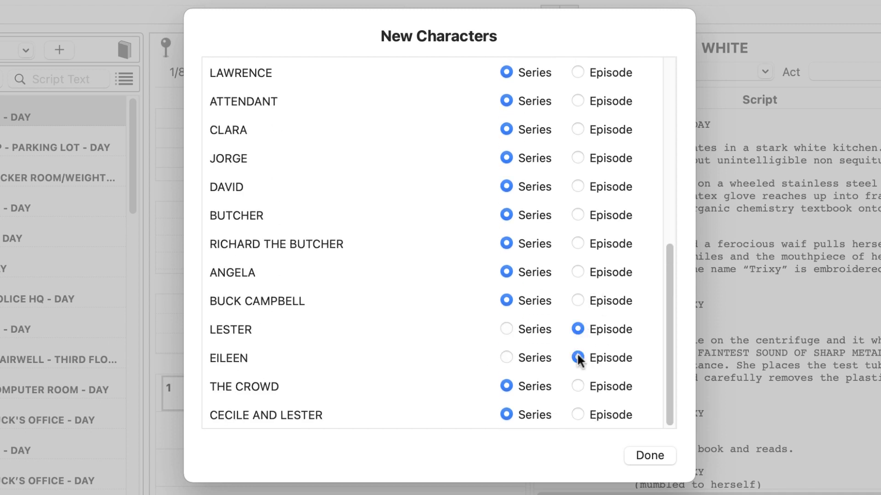
left_click(577, 385)
left_click(578, 414)
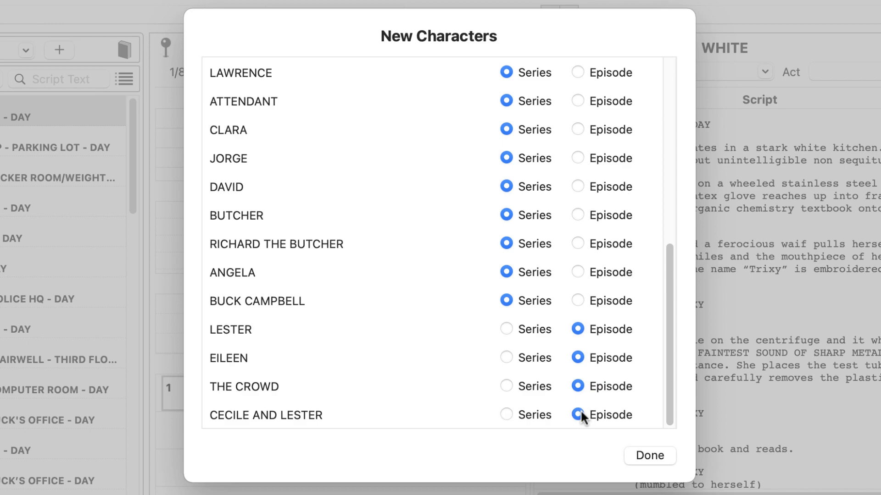
left_click(660, 456)
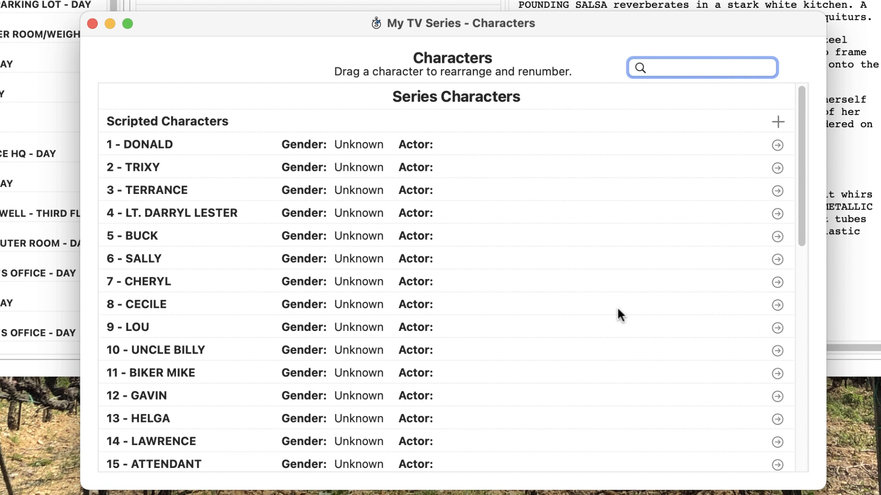
Add a Stunts character named NUMBER 1 STUNT DBL to the Series Characters.
scroll(723, 213, "down", 5)
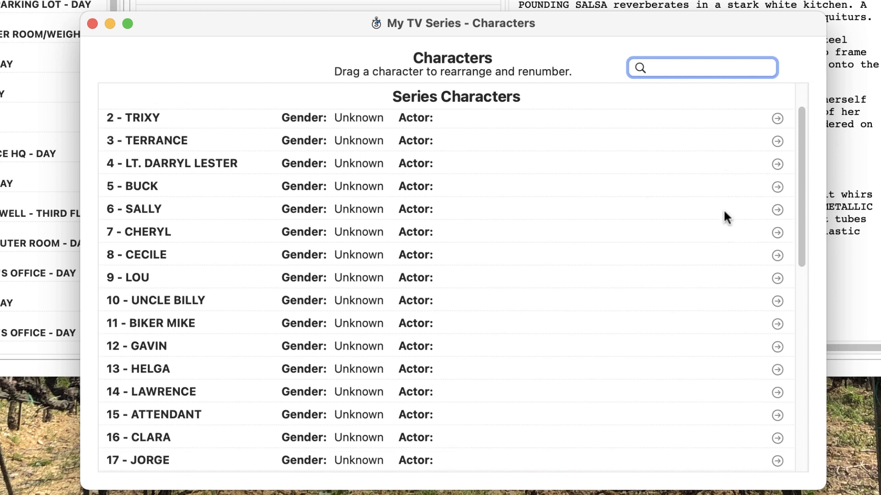
scroll(722, 213, "down", 8)
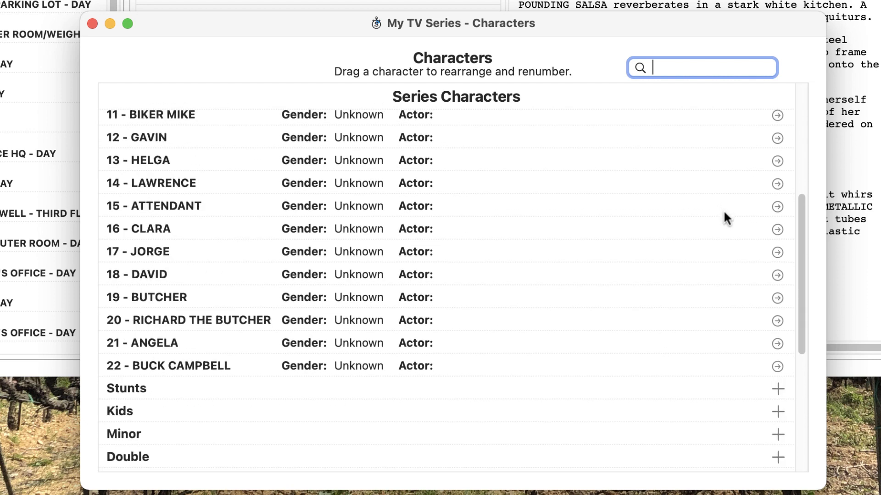
scroll(723, 212, "down", 9)
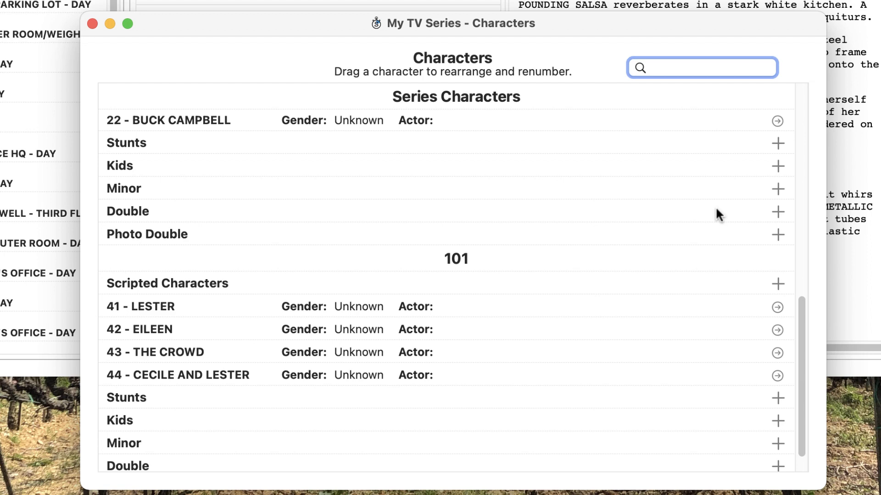
left_click(777, 142)
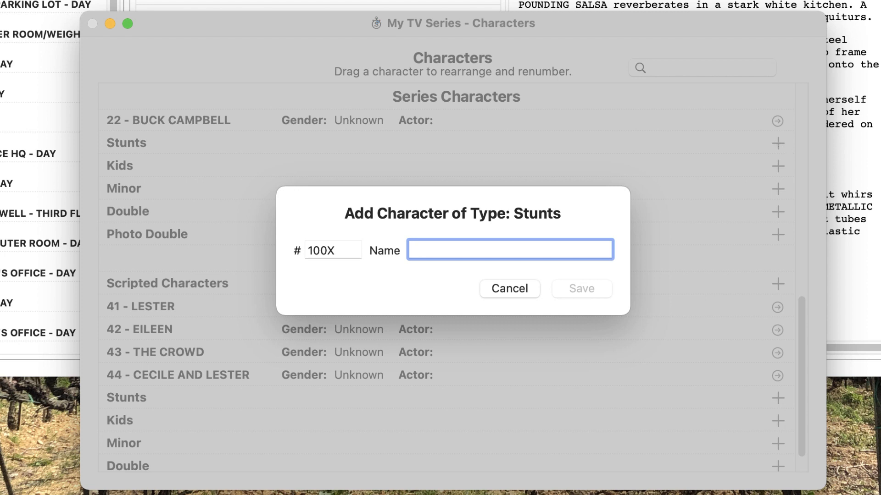
type("NUMBER 1 STU")
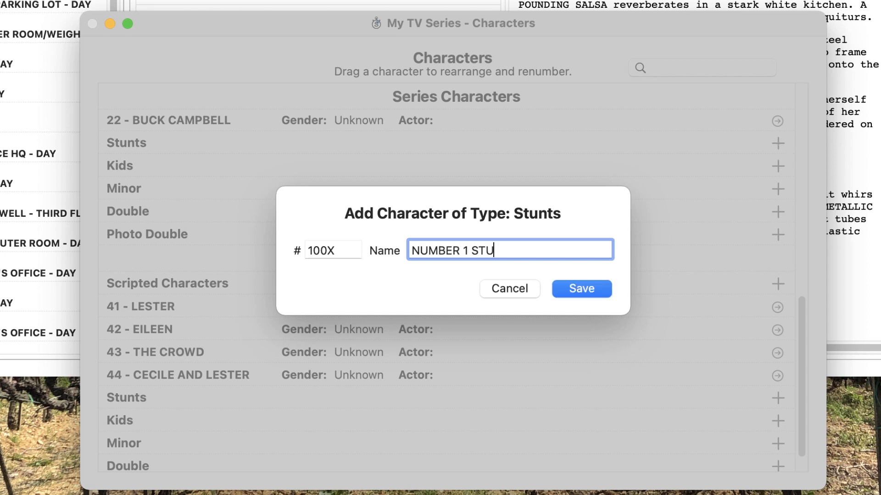
type("NT DBL")
left_click(607, 288)
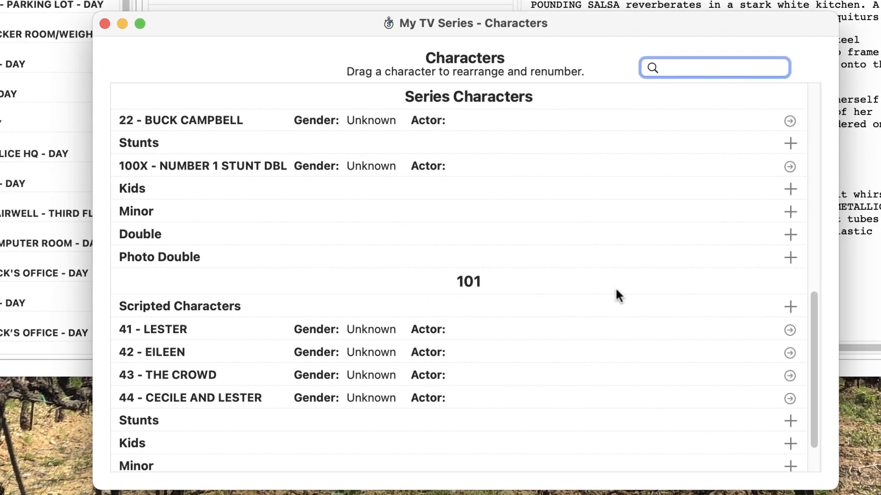
Move TRIXY above DONALD in the series' scripted characters and accept the renumbering.
scroll(615, 287, "up", 15)
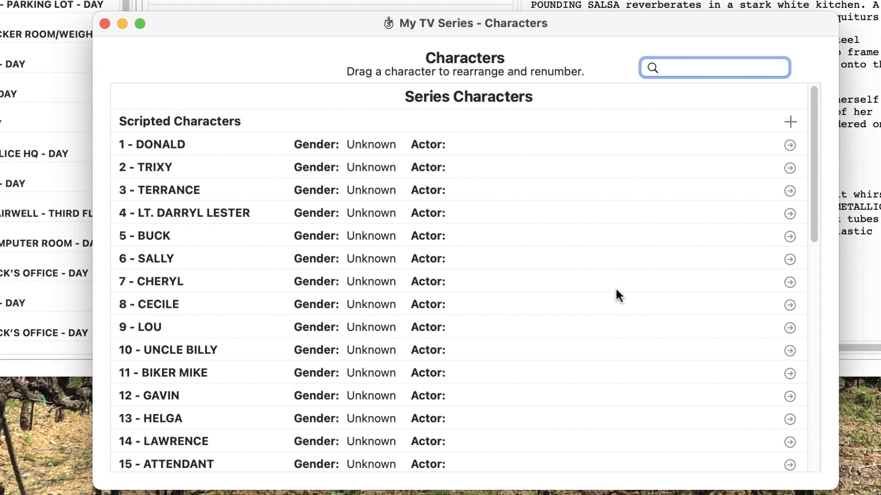
left_click_drag(227, 165, 243, 137)
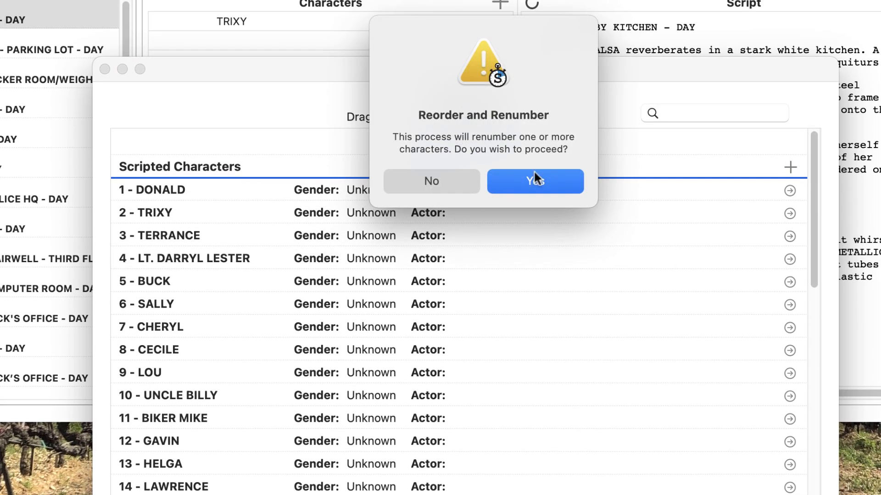
left_click(535, 175)
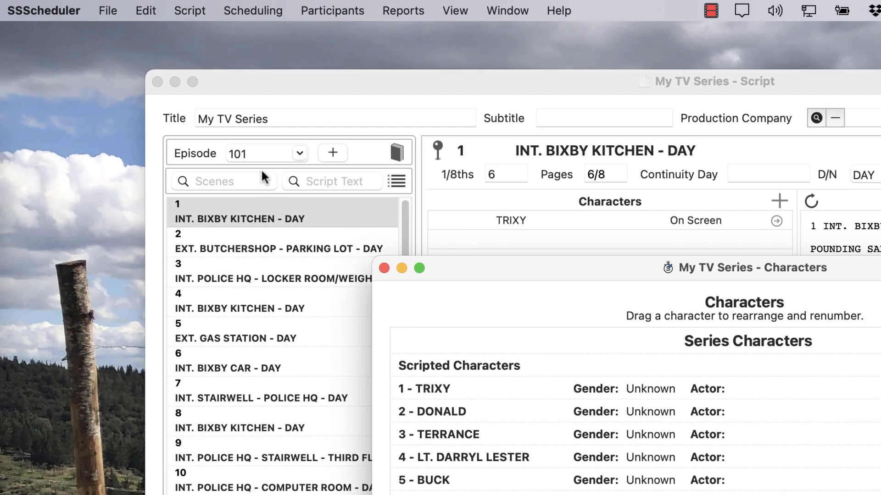
Lock the character numbers for the project.
left_click(187, 13)
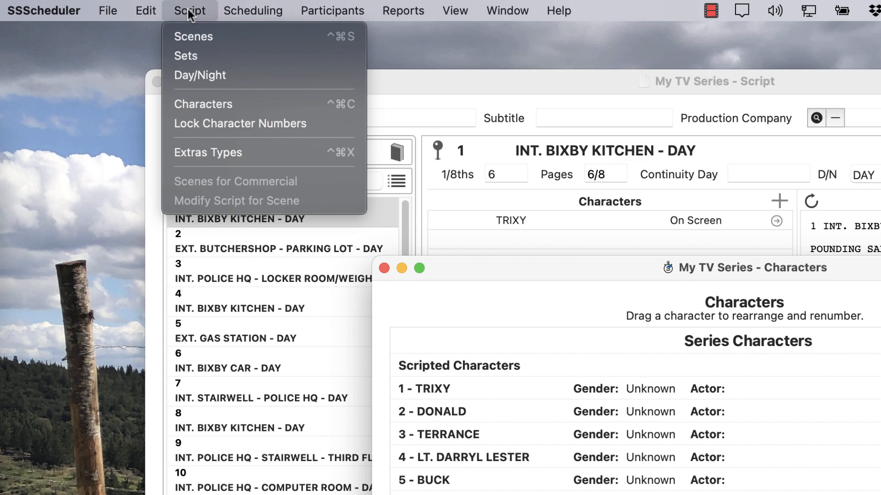
left_click(207, 123)
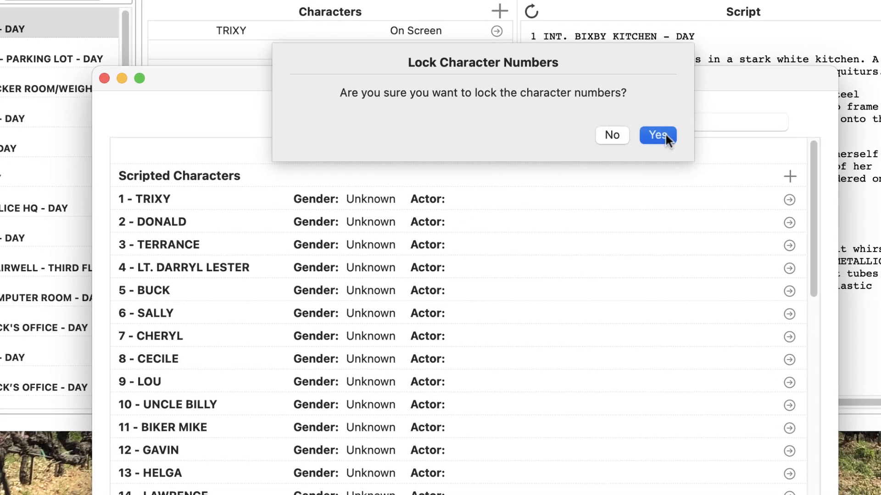
left_click(657, 135)
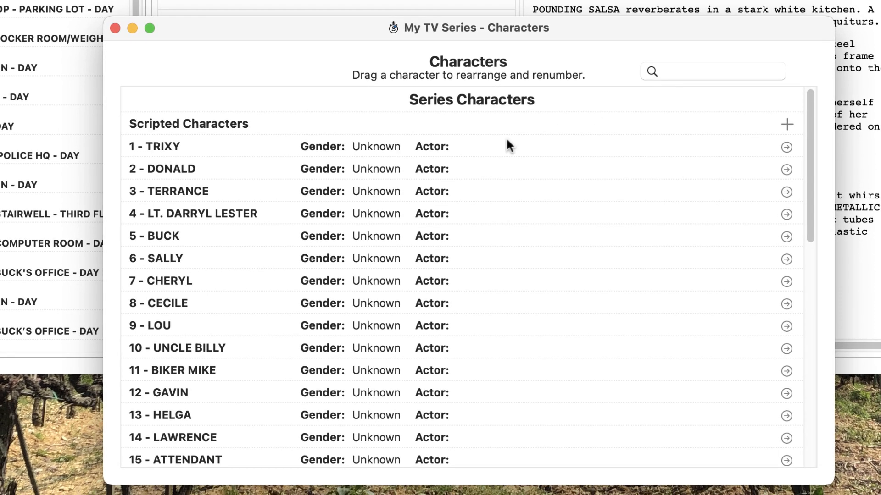
Open TRIXY's character record and page forward to LT. DARRYL LESTER, checking each record's number lock.
left_click(259, 195)
left_click(238, 140)
left_click(214, 220)
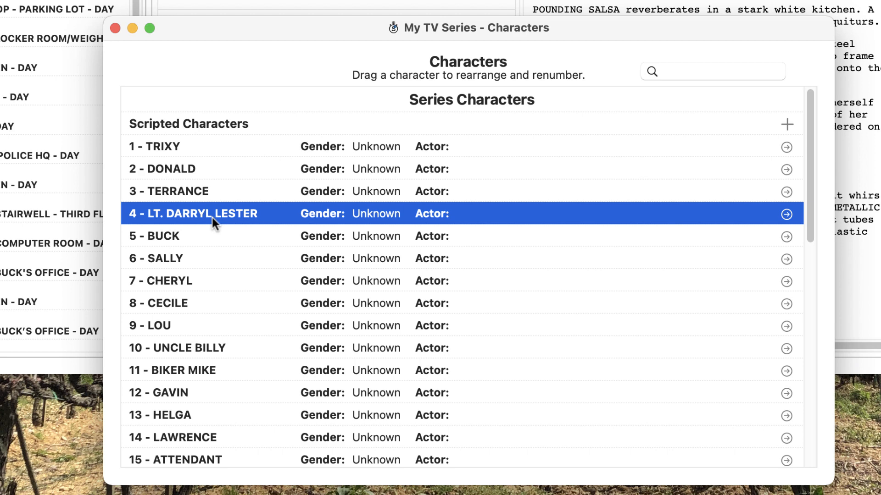
double_click(216, 146)
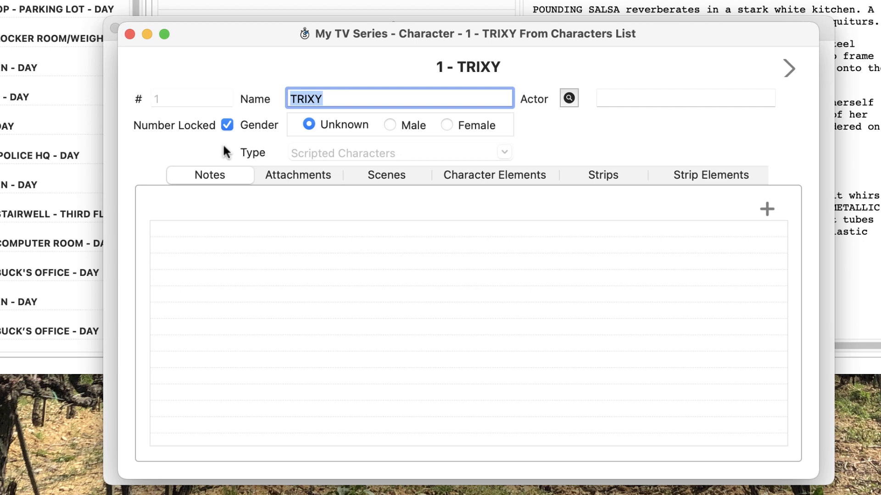
left_click(783, 68)
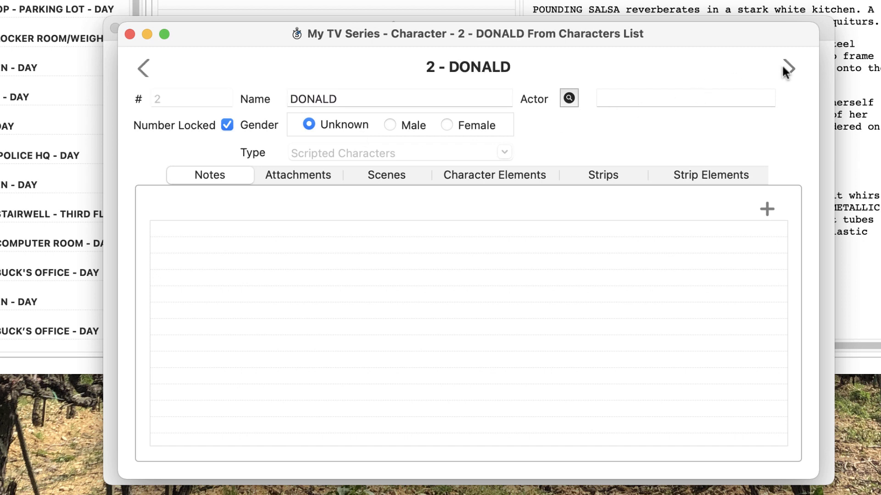
left_click(783, 68)
left_click(784, 69)
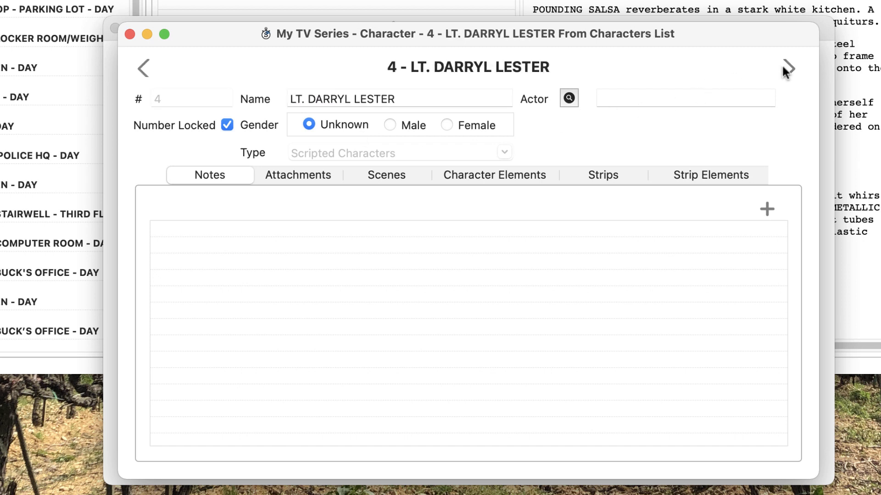
Page back to TRIXY's character record, then close the record and the Characters list.
left_click(142, 69)
left_click(143, 68)
left_click(143, 68)
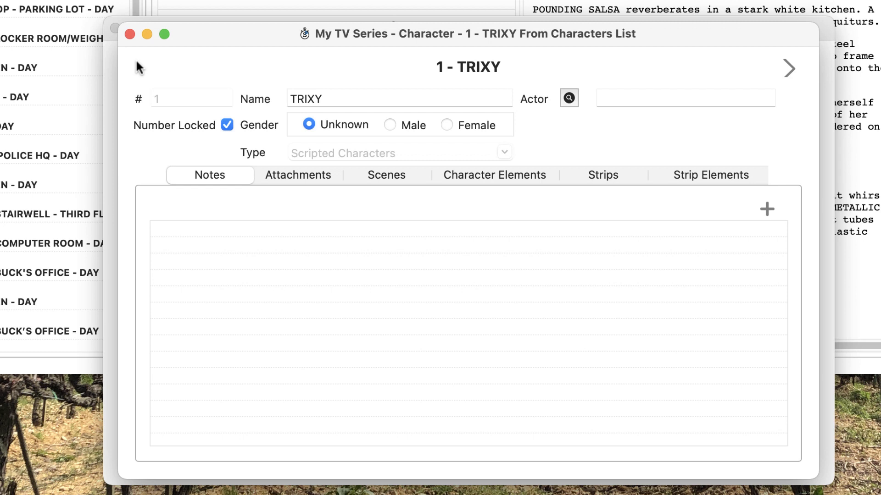
left_click(130, 34)
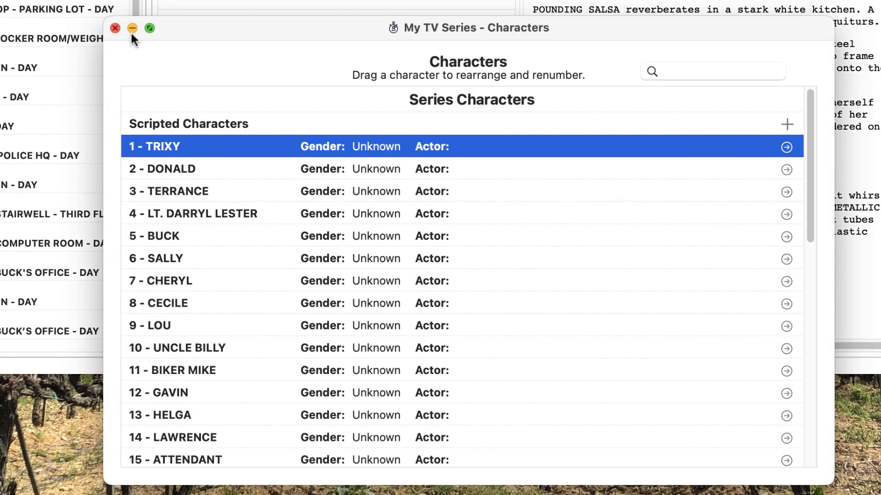
left_click(115, 29)
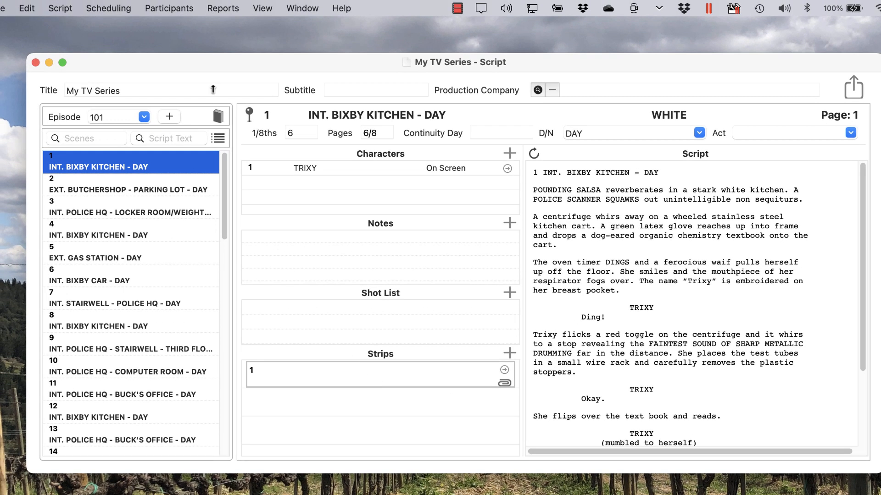
Add a production unit named EP 2, 4, 6 and close the Units window.
left_click(169, 10)
left_click(181, 83)
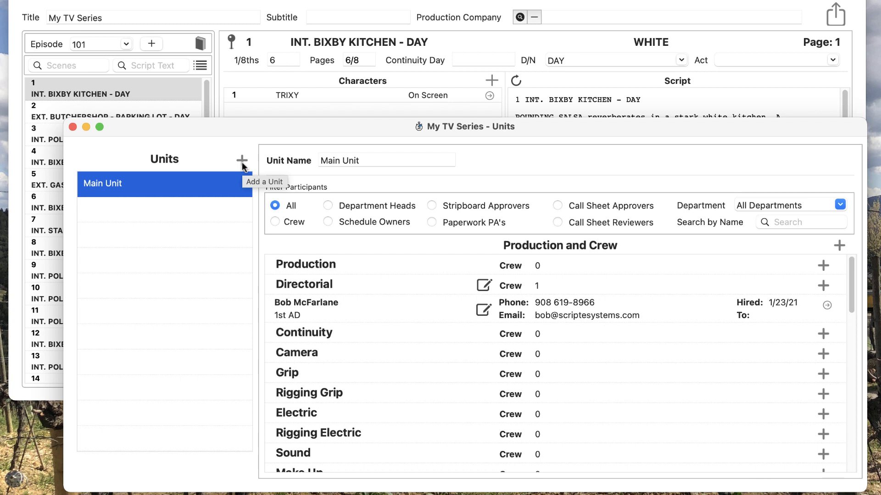
left_click(241, 161)
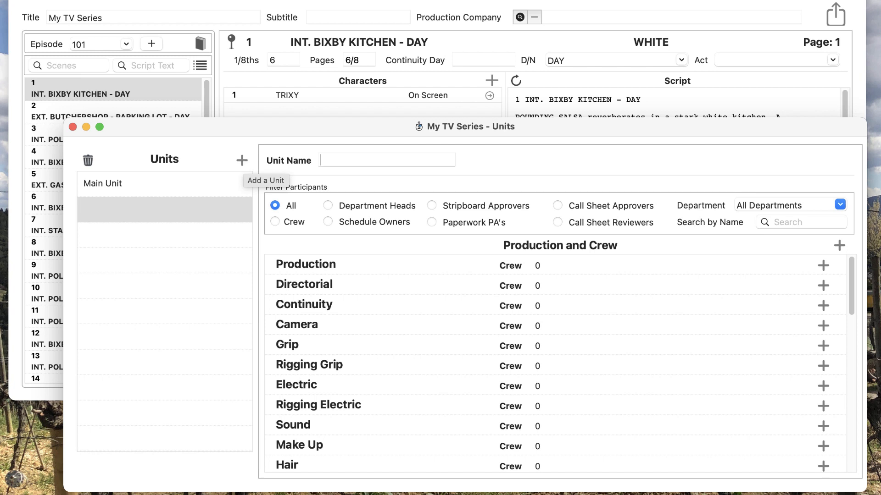
type("EP 2")
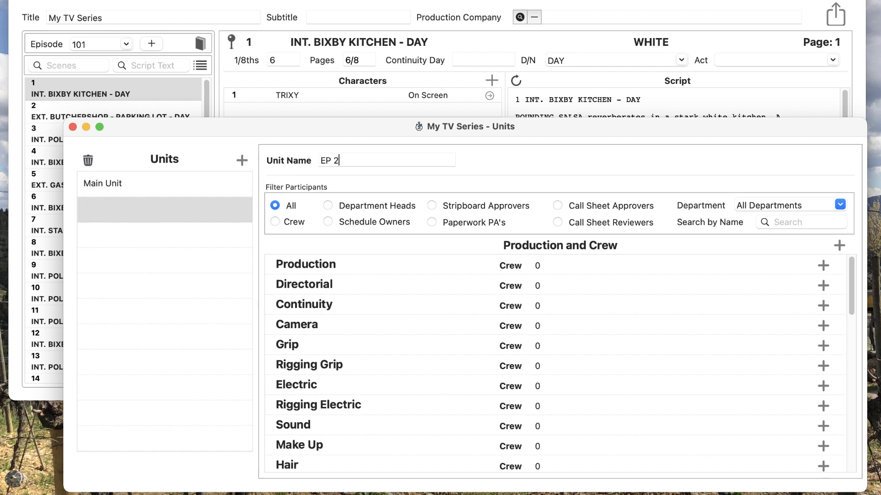
type(", 4, 6")
key("Tab")
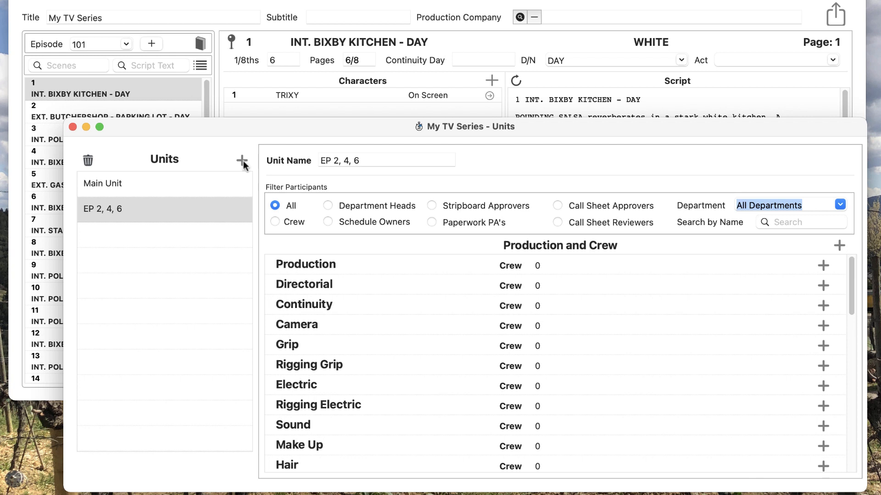
left_click(73, 127)
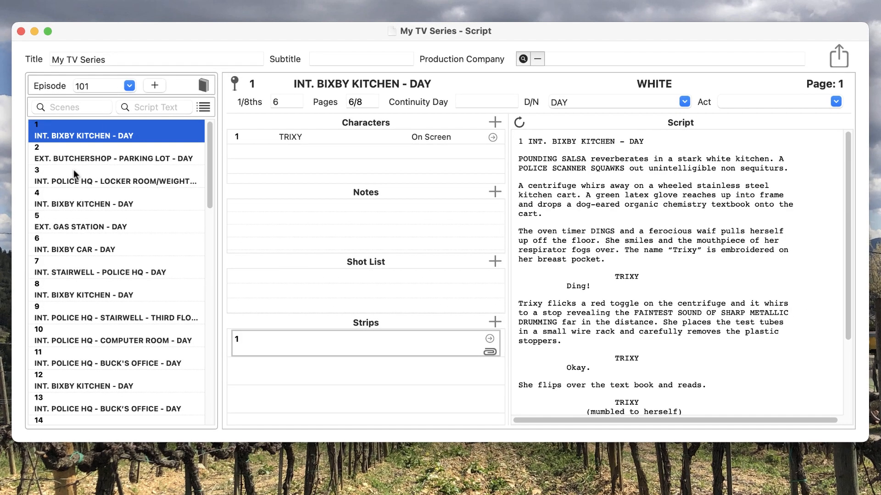
Add episode 102 and assign it to the EP 2, 4, 6 unit.
left_click(154, 85)
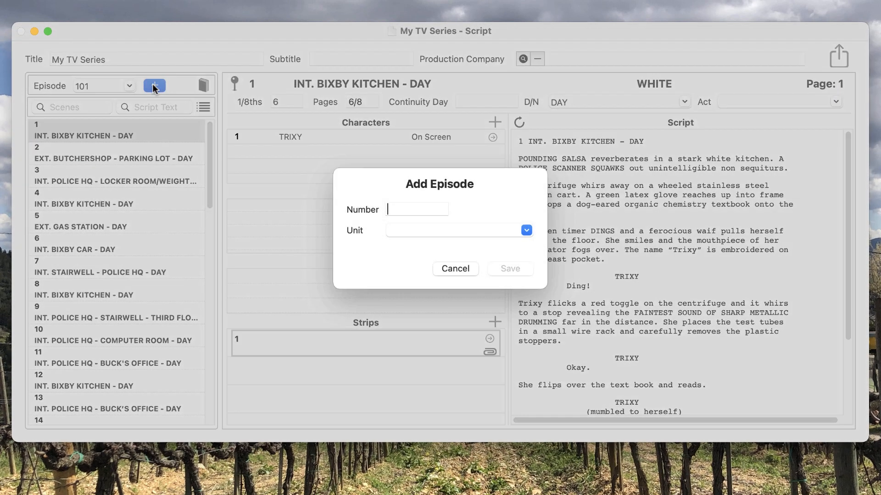
type("102")
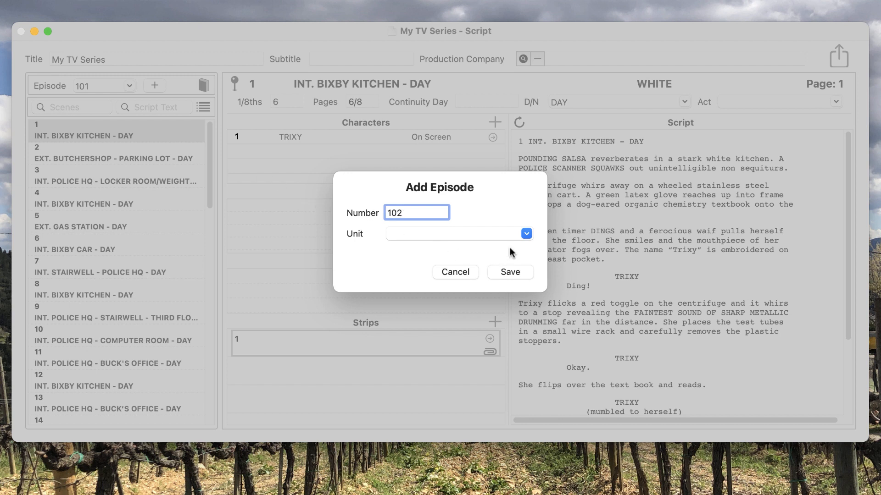
key("Tab")
left_click(526, 234)
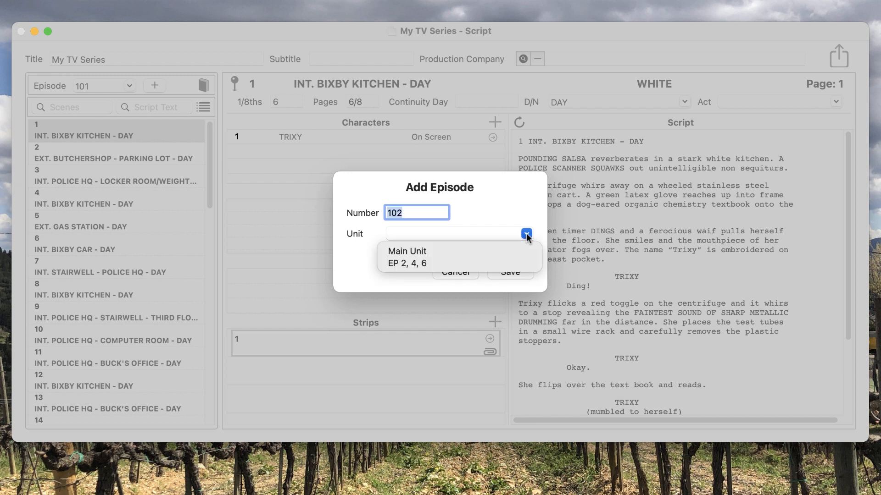
left_click(425, 264)
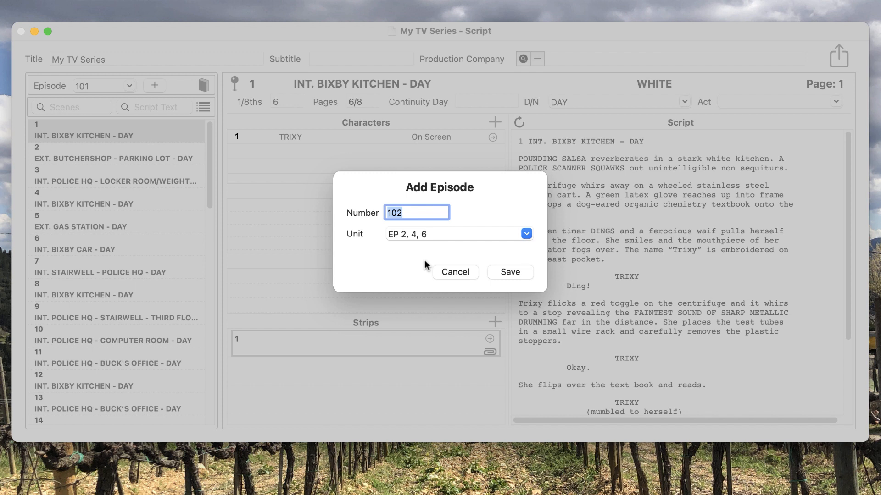
left_click(509, 272)
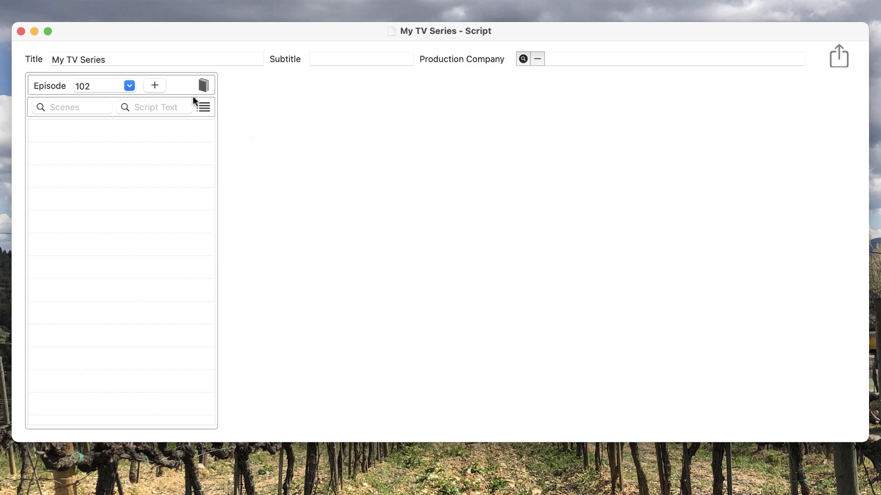
Add a WHITE script revision dated 1/21/21 to episode 102.
left_click(207, 89)
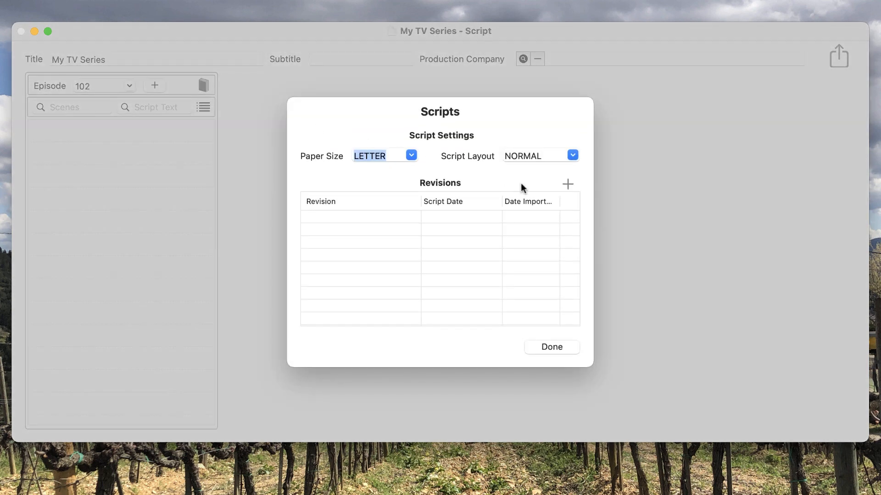
left_click(566, 184)
type("white")
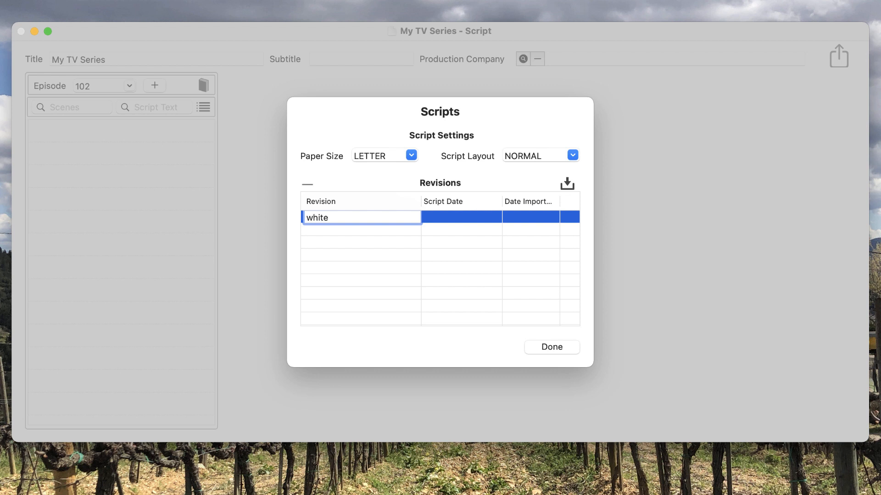
key("Tab")
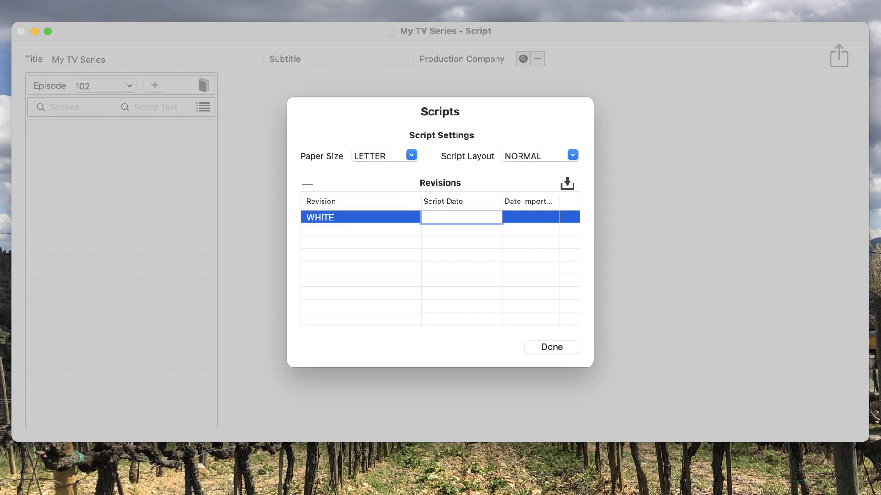
type("1/21/21")
key("Return")
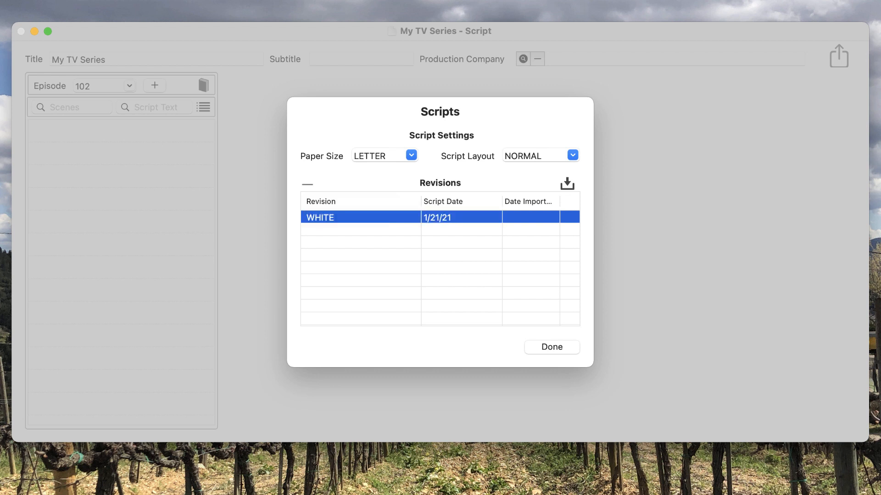
Import BLTC TV SERIES 102.fdx from the Desktop into the WHITE revision, keeping all new characters as Episode characters.
left_click(567, 183)
left_click(409, 183)
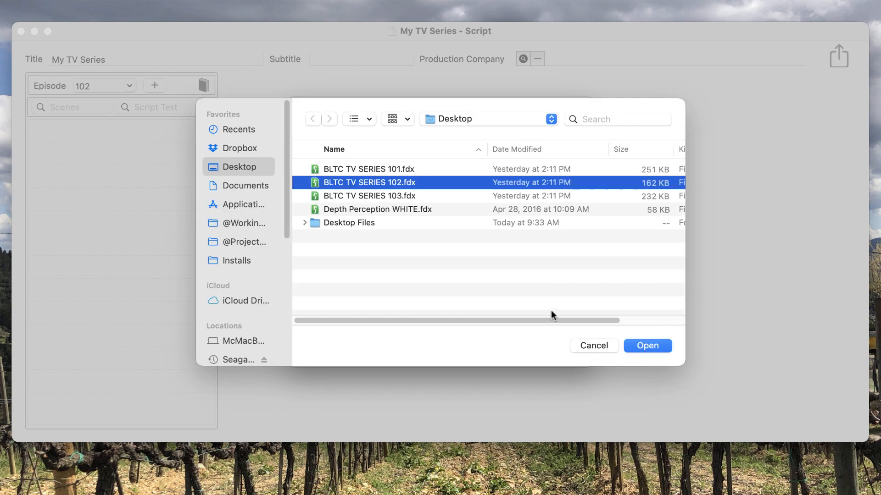
left_click(636, 346)
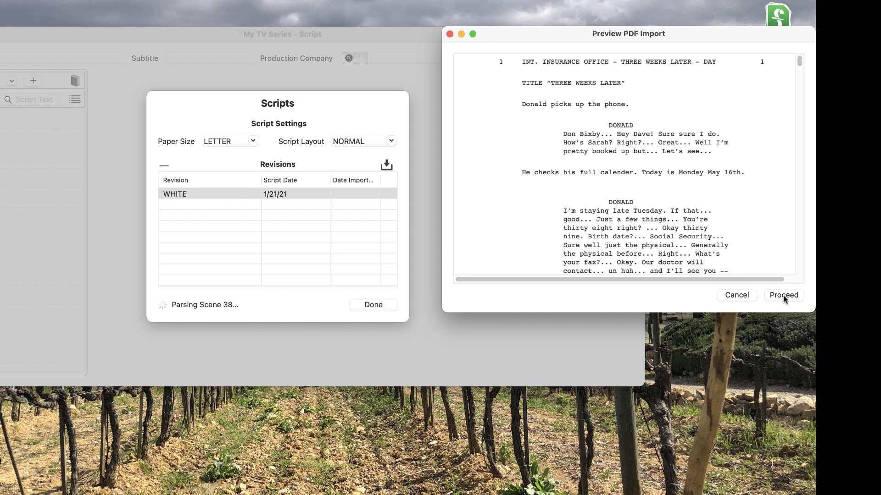
left_click(783, 296)
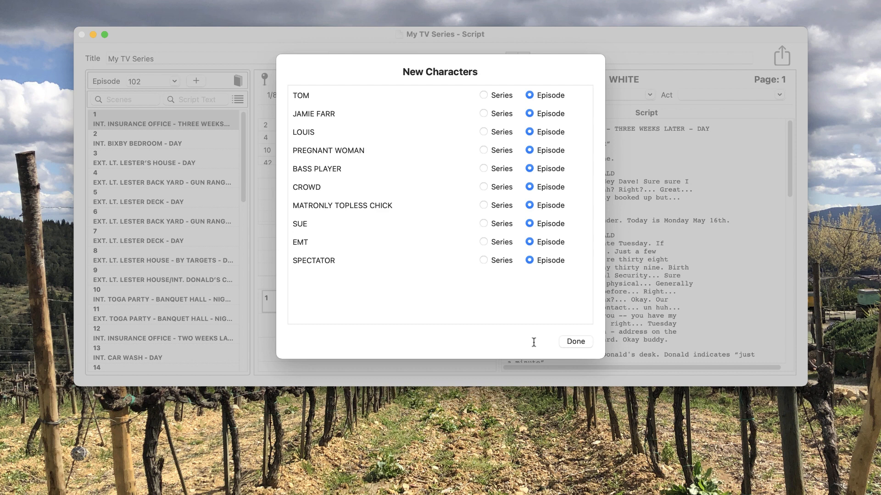
left_click(574, 340)
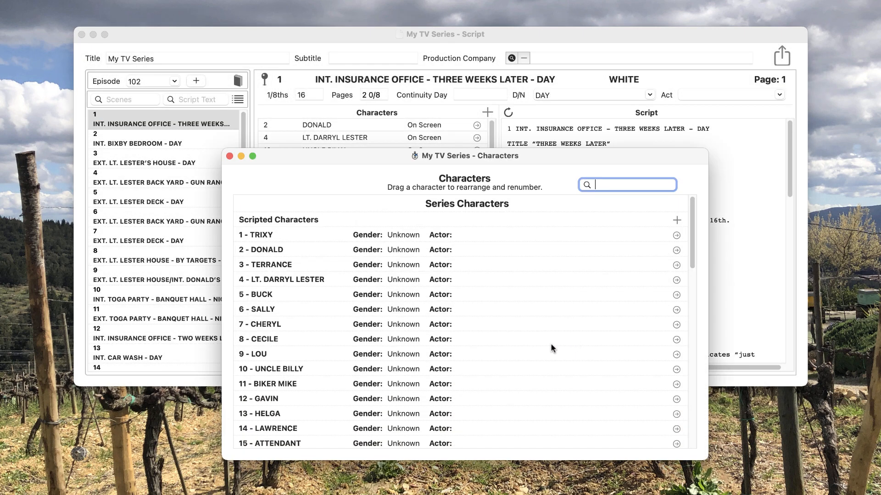
Review the series, episode 101 and episode 102 groups in the Characters list, then close it.
scroll(550, 343, "down", 1)
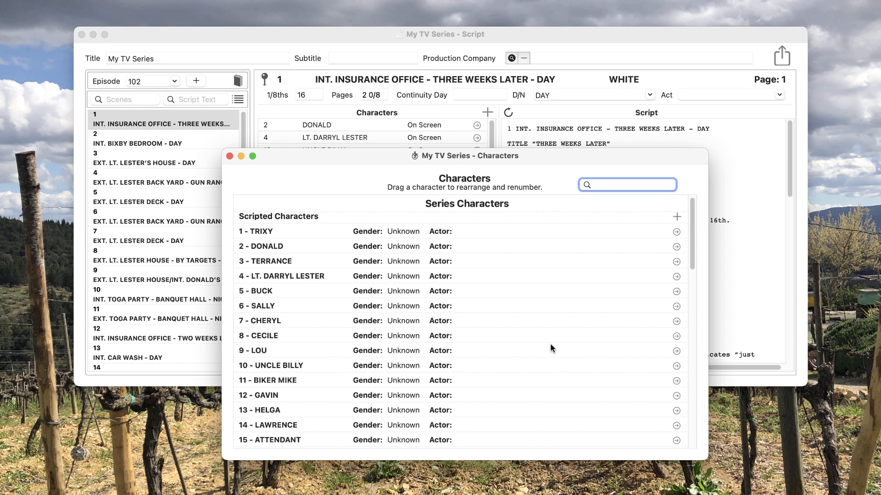
scroll(550, 347, "down", 20)
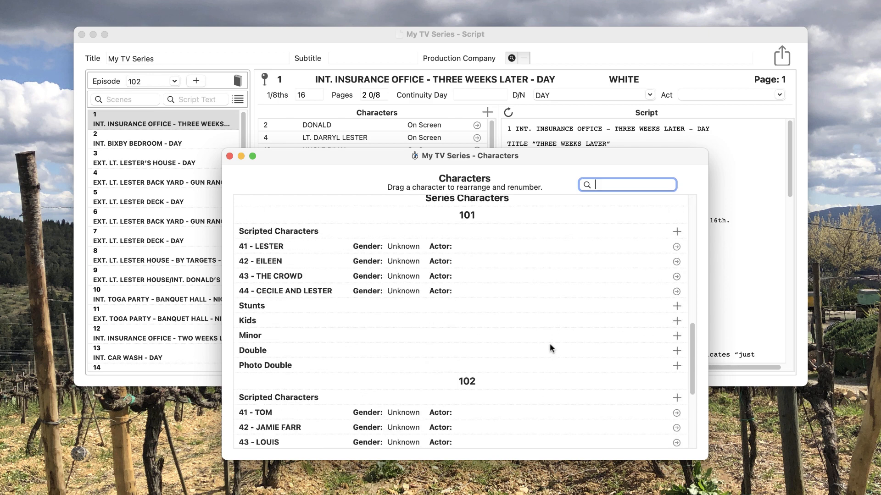
scroll(550, 343, "down", 5)
left_click(230, 157)
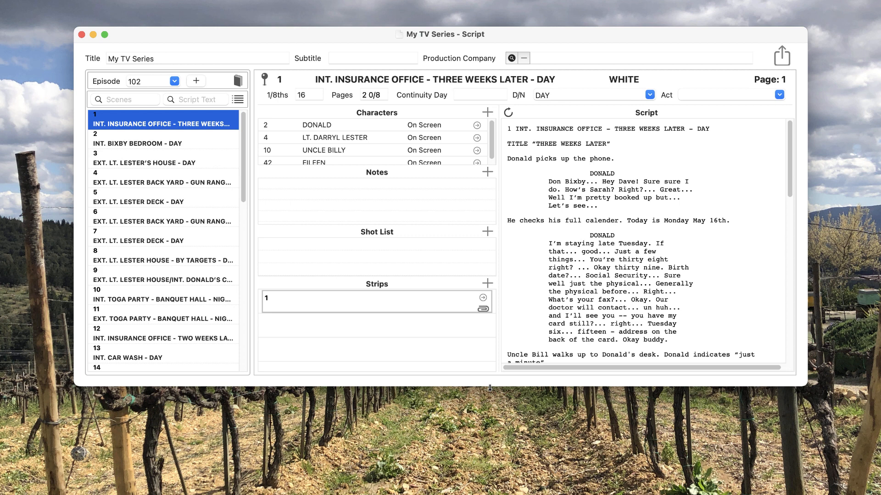
Display episode 101's script, then return to episode 102.
left_click(174, 81)
left_click(159, 96)
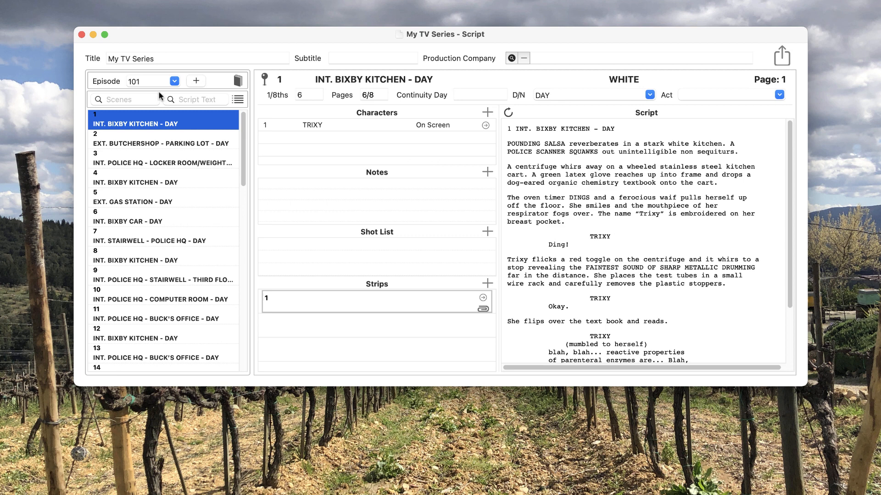
left_click(174, 81)
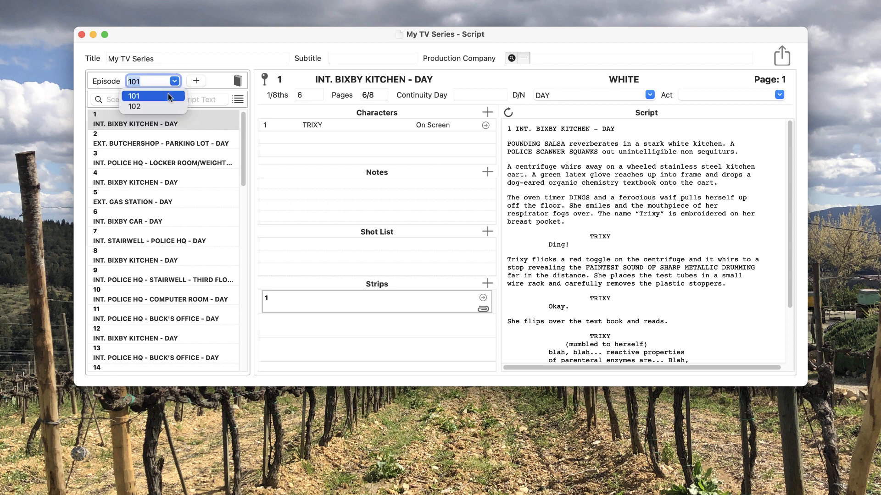
left_click(165, 107)
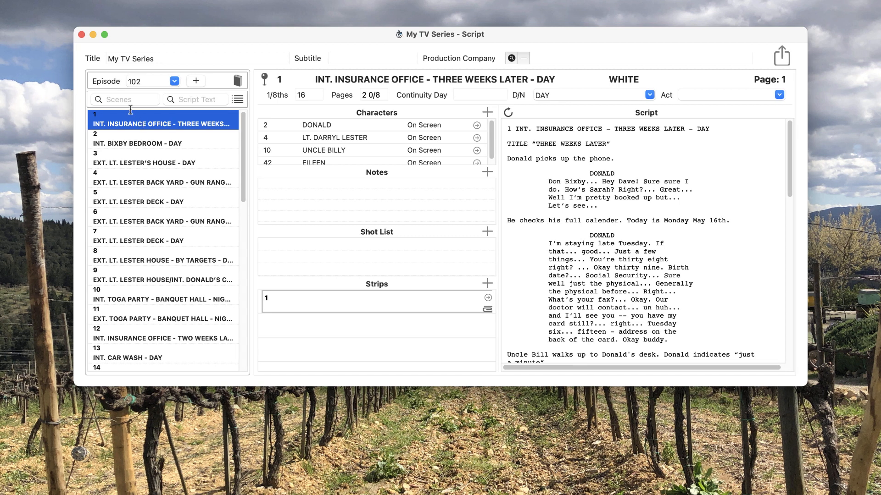
Search the scenes for TRIXY, dismiss the result message and clear the search.
left_click(121, 100)
type("TRIXY")
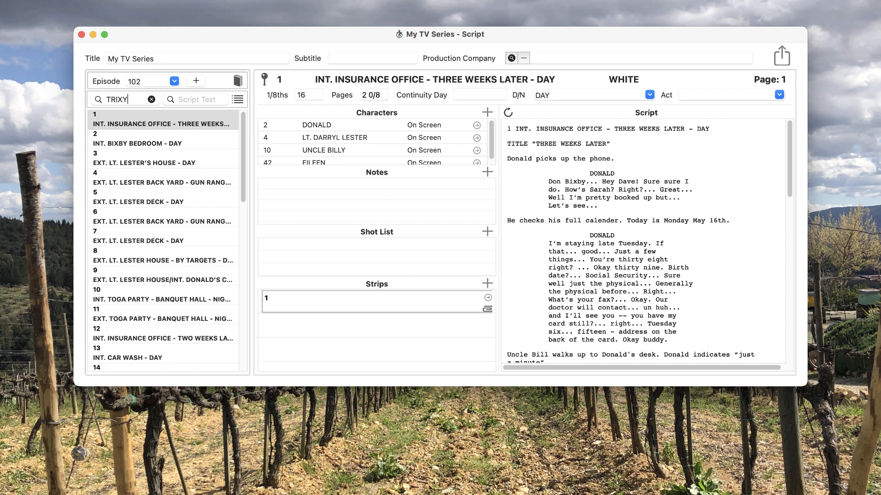
key("Return")
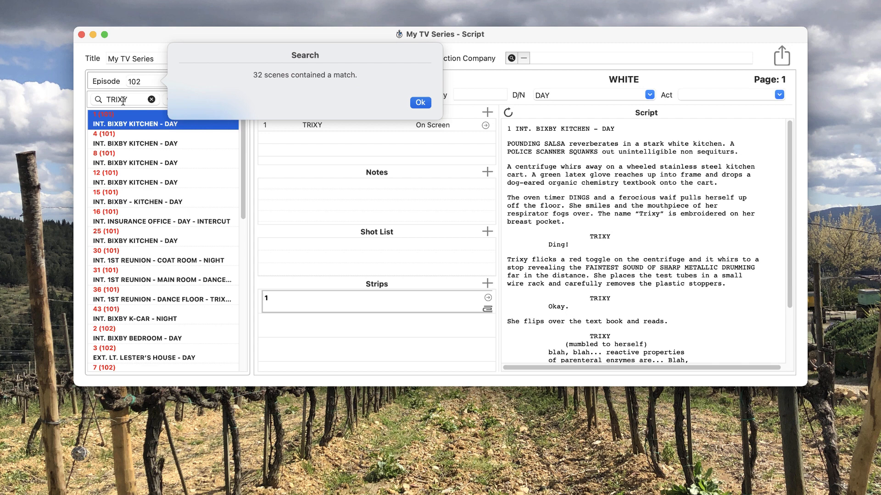
left_click(420, 102)
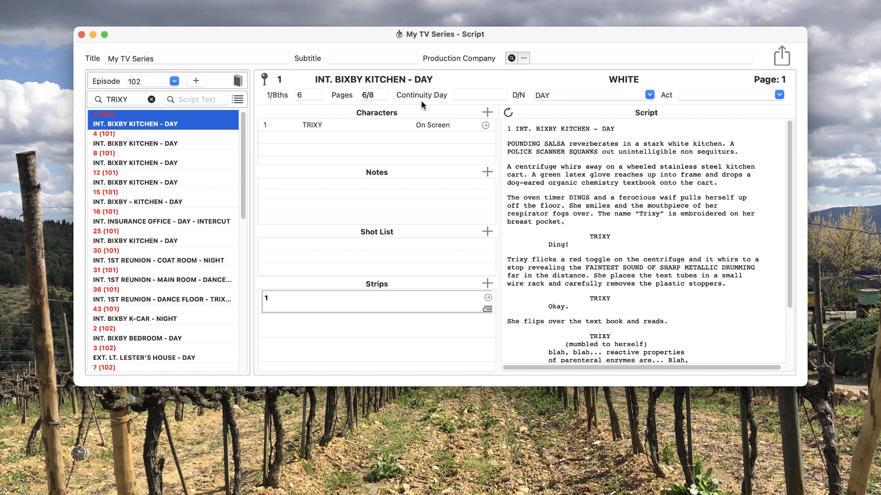
left_click(152, 99)
Search the script text for "card" and select matching scenes 21 and 22 of episode 101.
left_click(189, 100)
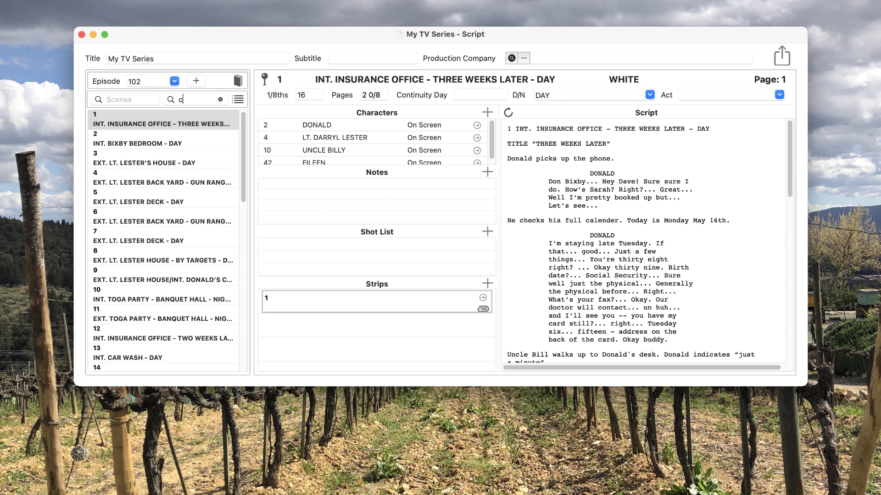
type("card")
key("Return")
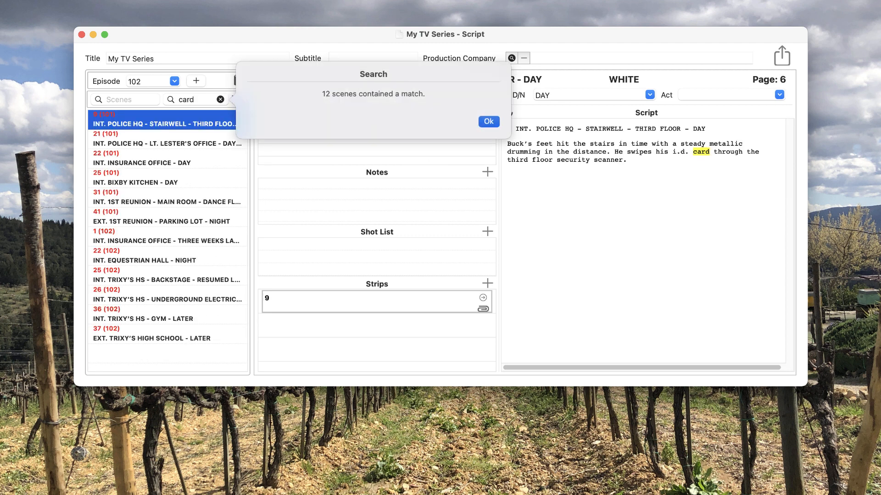
left_click(486, 123)
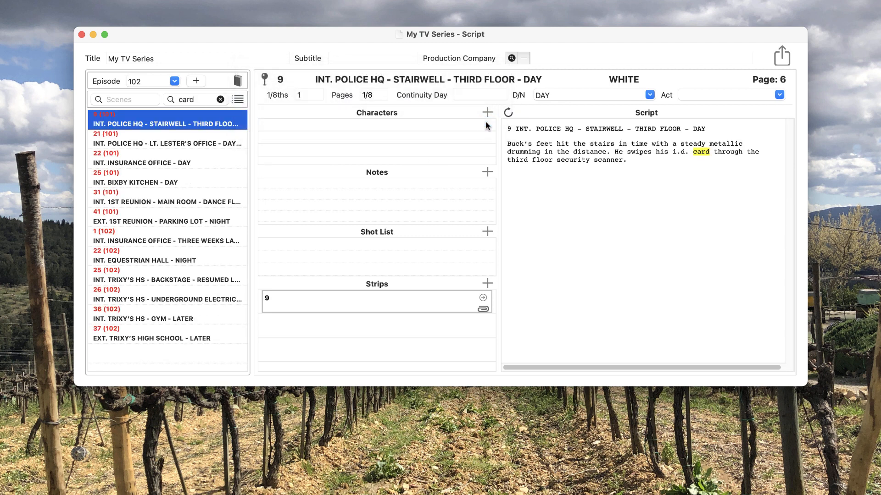
left_click(215, 136)
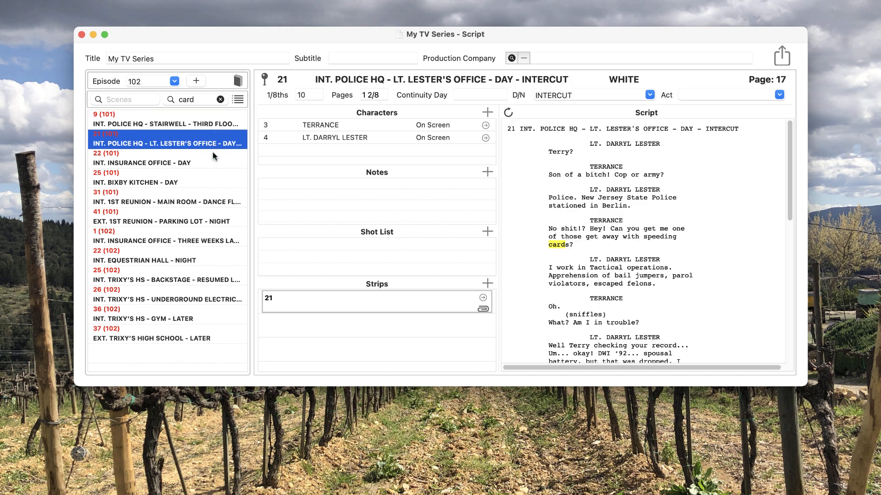
left_click(213, 153)
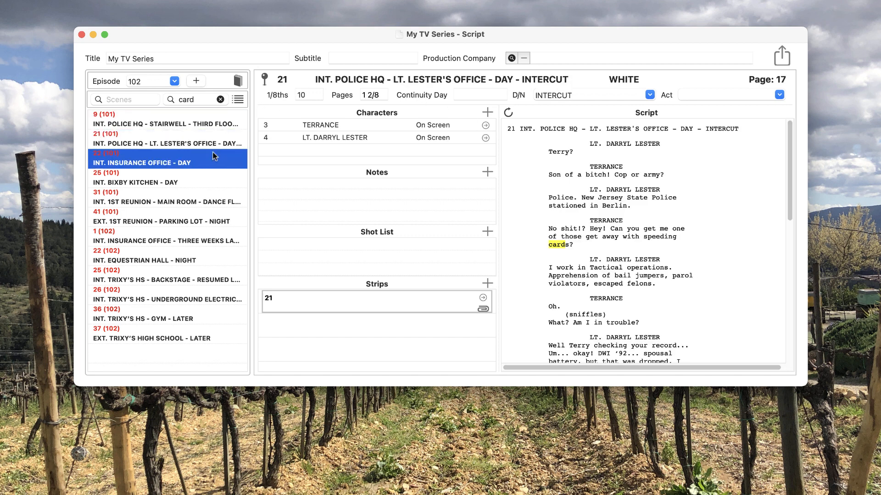
View the matching scene 25 of episode 101, then clear the script text search.
left_click(205, 182)
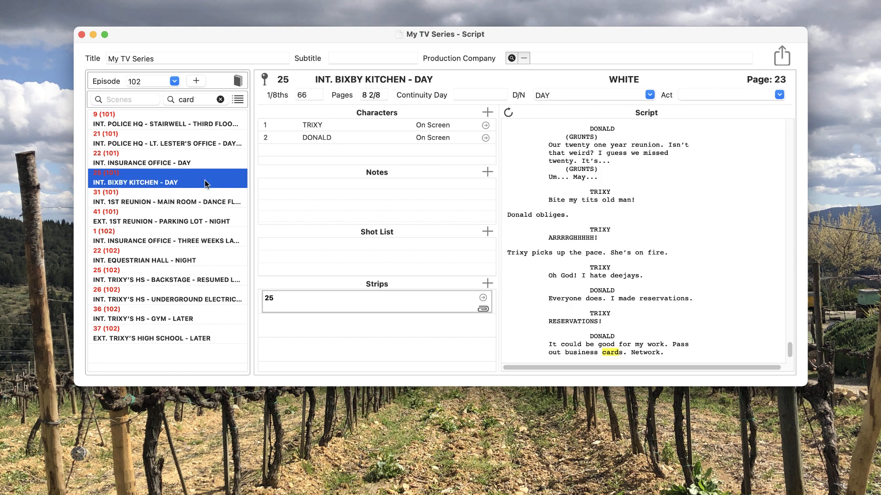
left_click(220, 99)
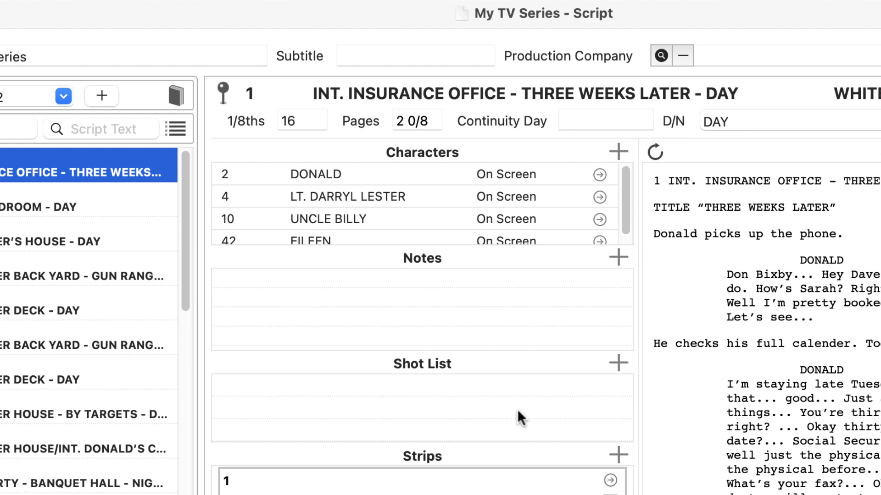
Add BUCK, CHERYL and LOU as non-speaking characters to scene 1 of episode 102.
left_click(618, 151)
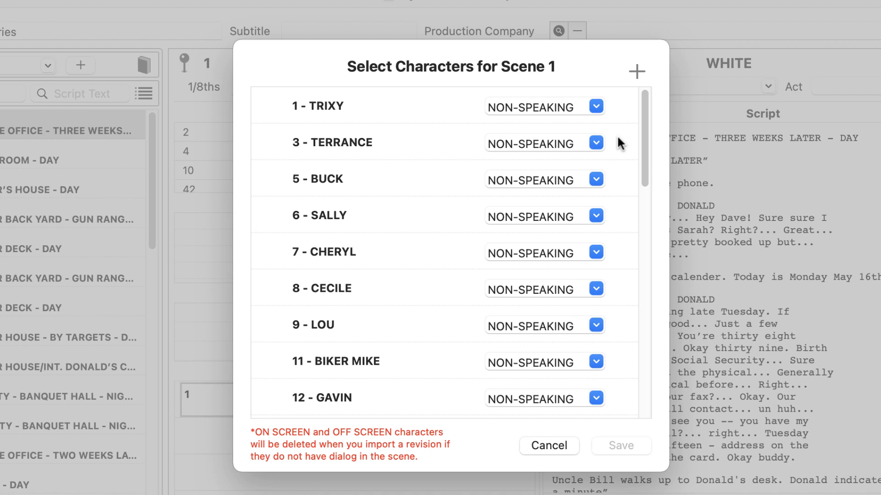
left_click(372, 143)
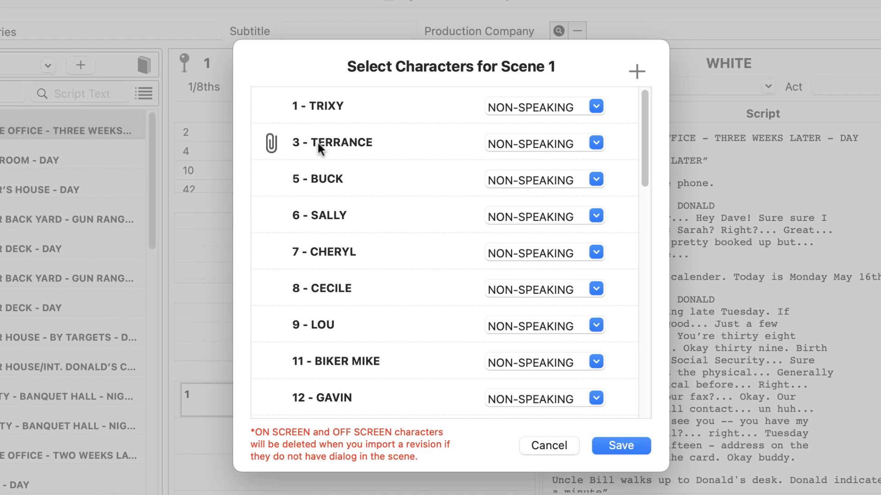
left_click(327, 184)
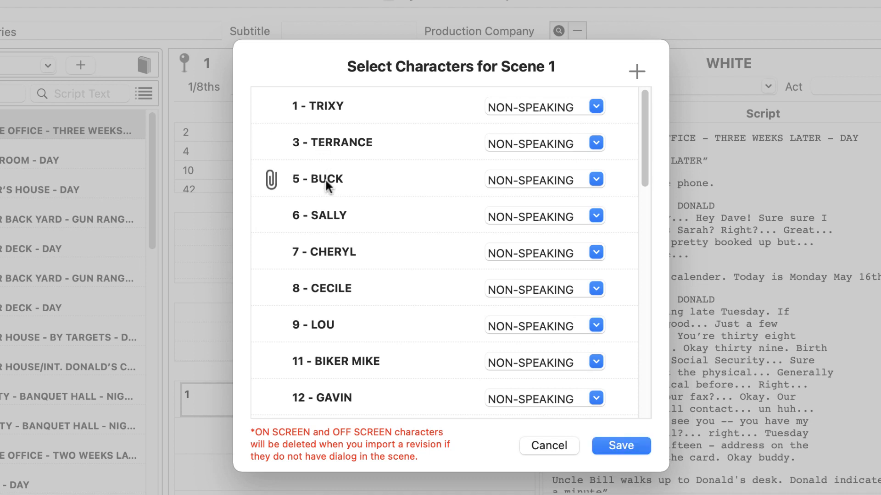
left_click(352, 251)
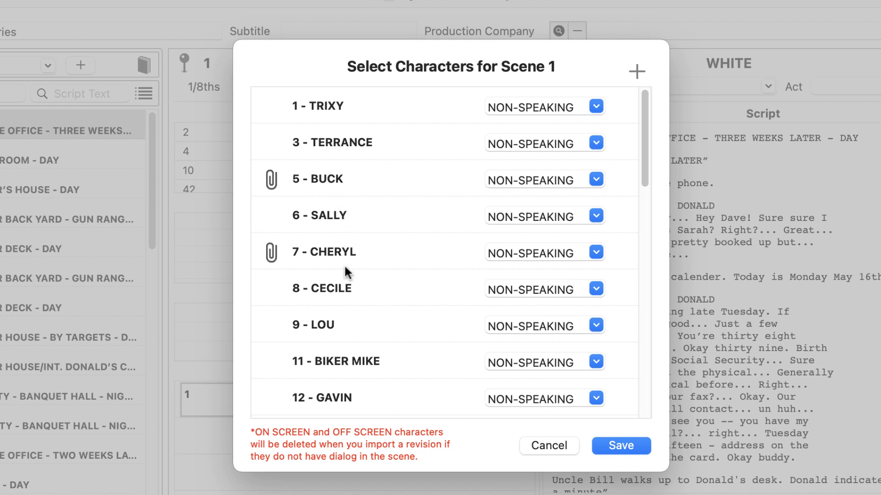
left_click(328, 329)
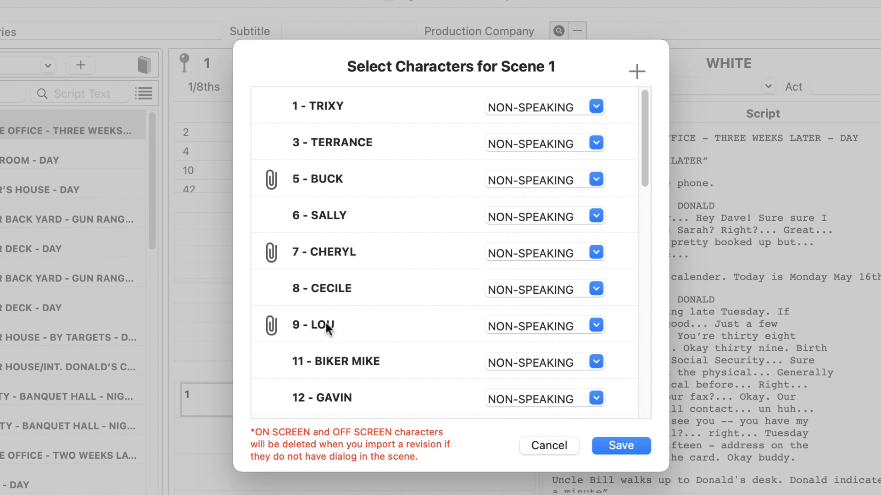
left_click(621, 445)
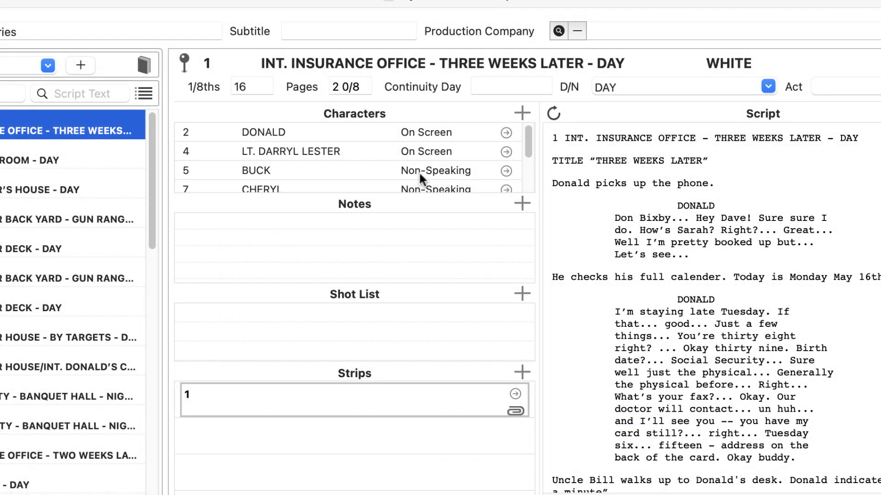
Remove LOU from the characters of scene 1.
scroll(420, 172, "down", 2)
scroll(419, 171, "down", 1)
scroll(419, 172, "up", 3)
scroll(309, 171, "down", 2)
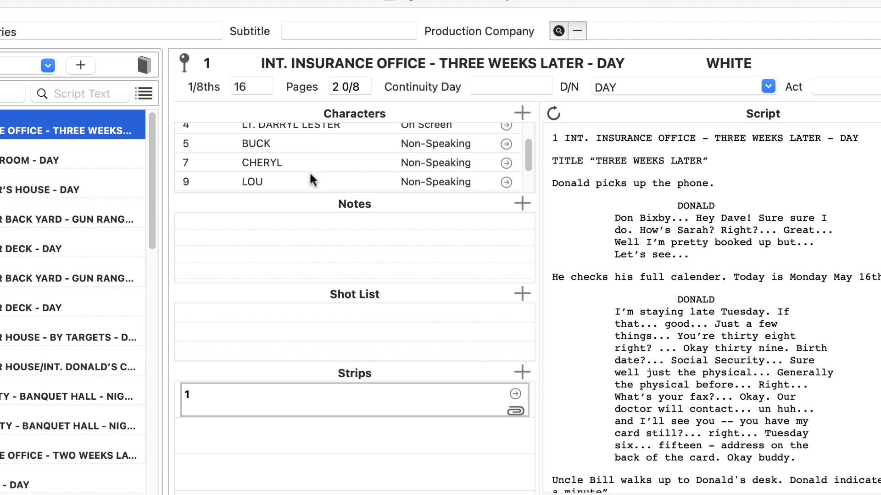
left_click(304, 179)
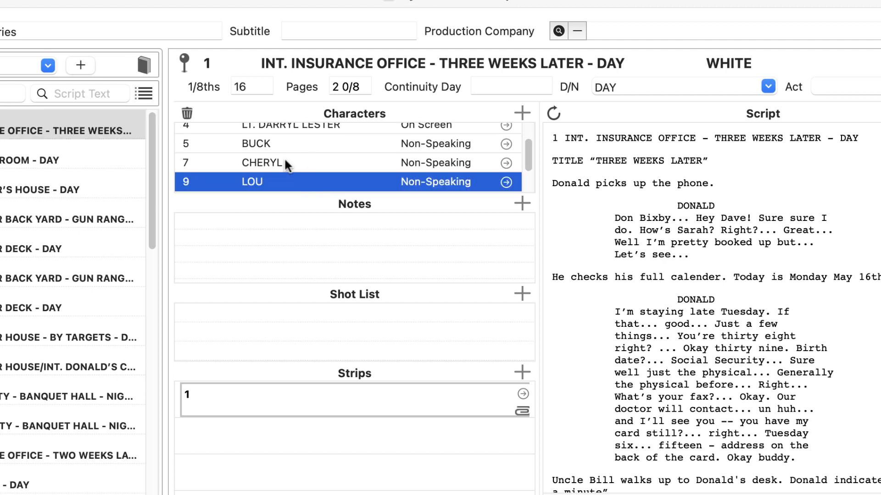
left_click(188, 111)
left_click(646, 222)
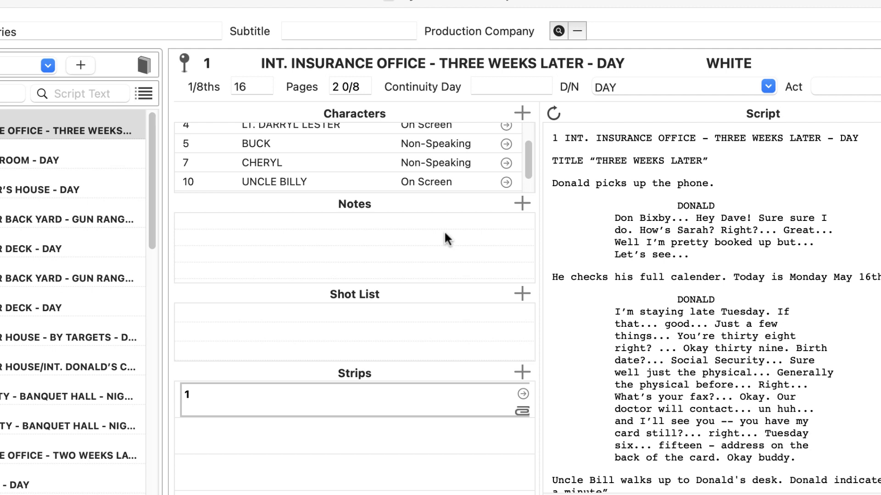
View BUCK's character details from scene 1, then close them.
double_click(319, 144)
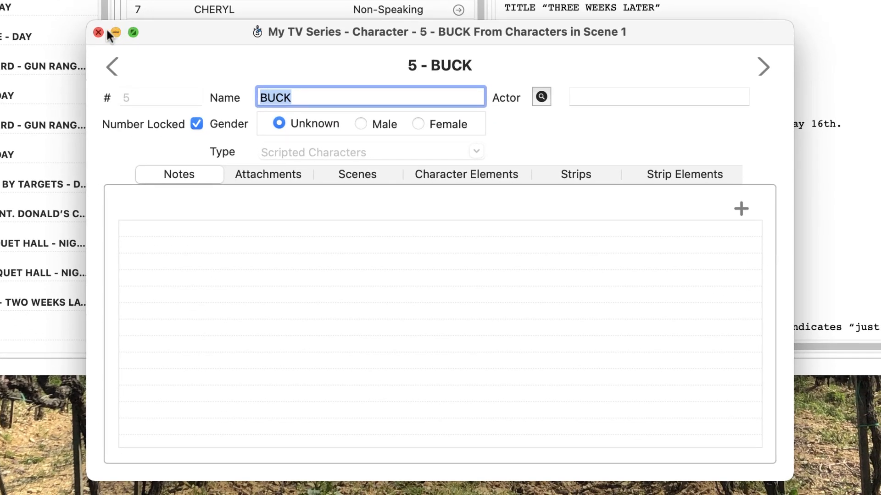
left_click(100, 41)
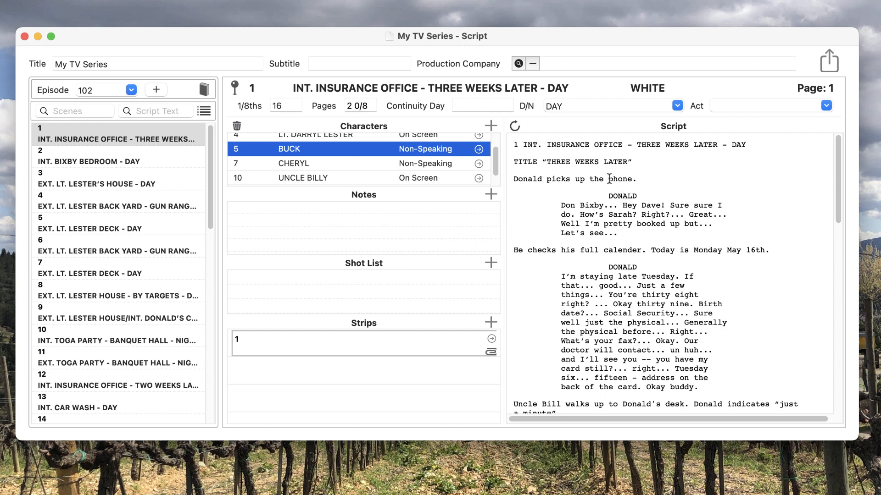
Highlight "phone" in scene 1's script and add a second scene strip described as "phone".
left_click_drag(608, 179, 631, 179)
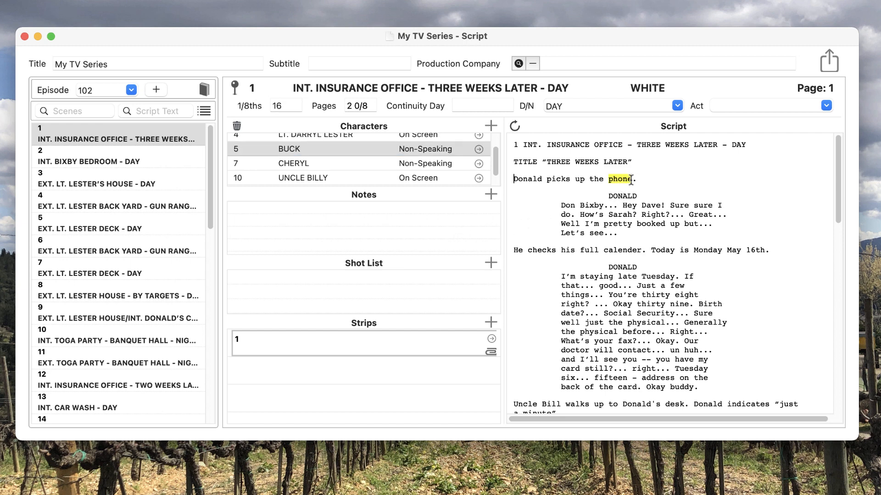
left_click(490, 323)
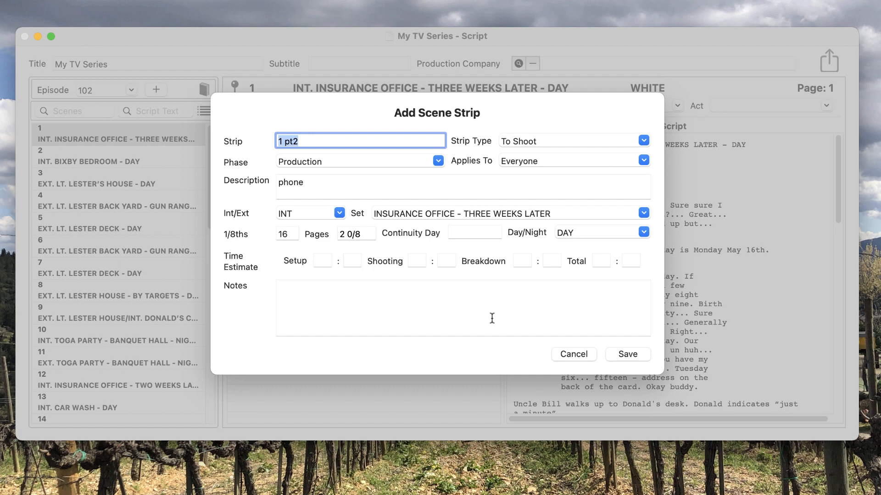
left_click(633, 356)
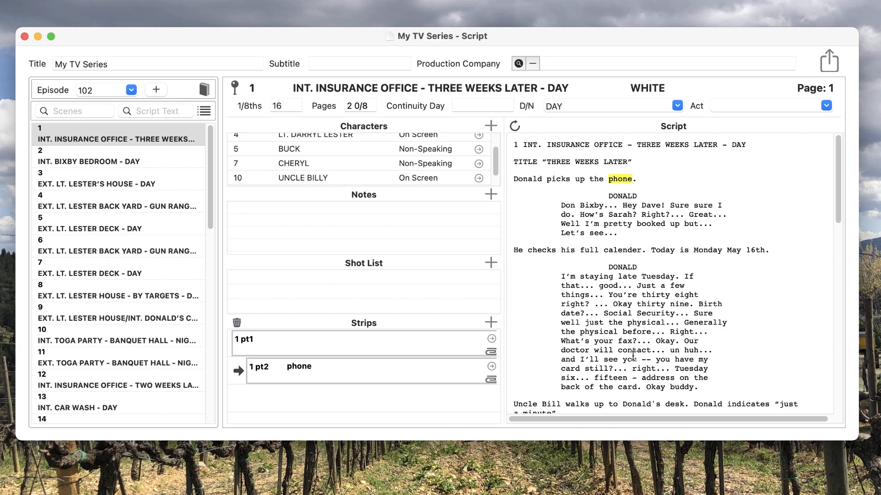
Compare the script highlights of strips 1 pt1 and 1 pt2 by selecting each in turn.
left_click(416, 349)
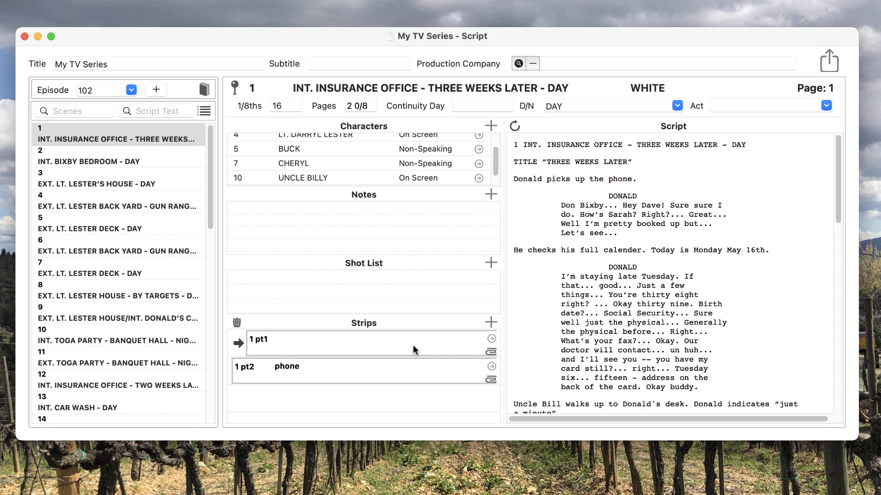
left_click(410, 372)
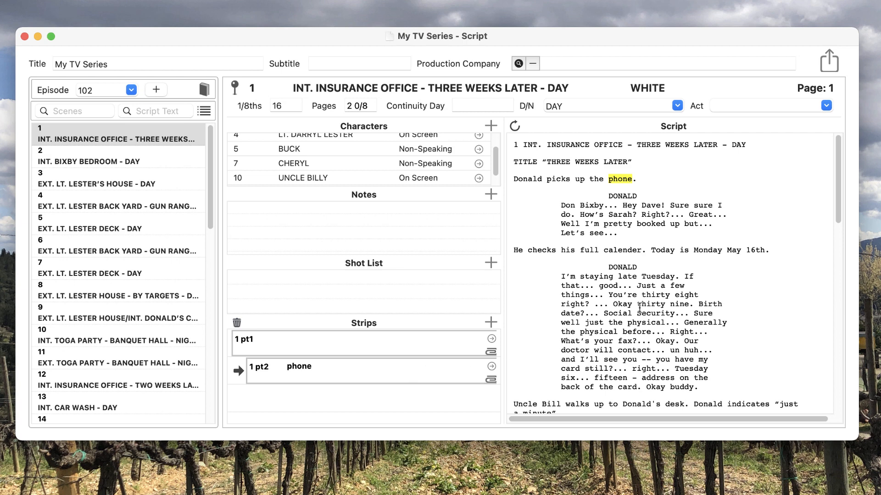
Highlight "phone", "calender" and "desk" in scene 1's script and add a third scene strip described as "phone".
left_click(514, 126)
double_click(617, 178)
double_click(618, 249)
double_click(675, 404)
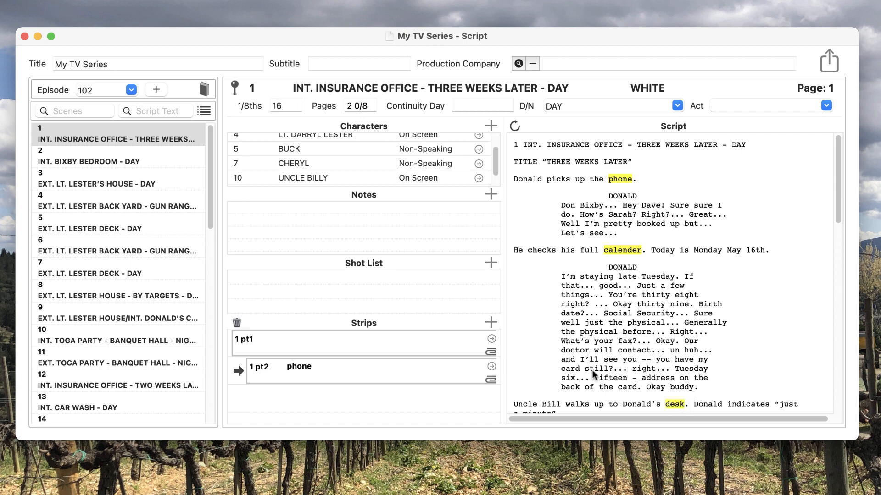
left_click(490, 323)
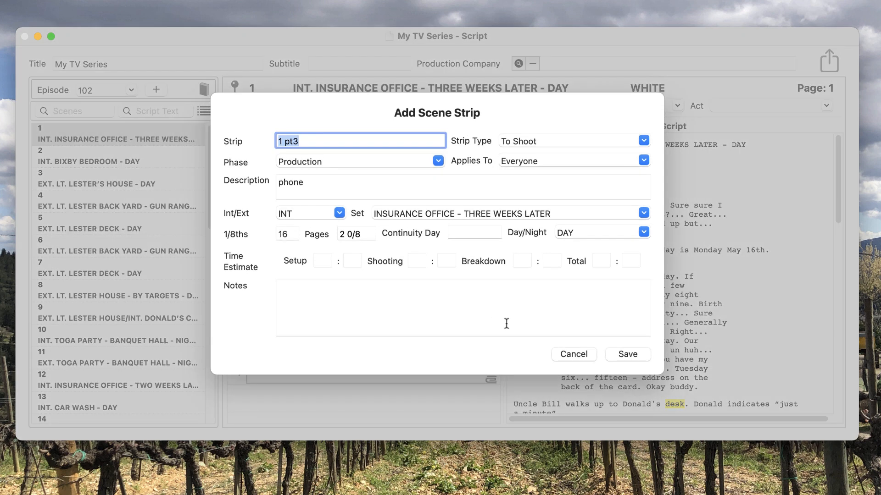
left_click(627, 355)
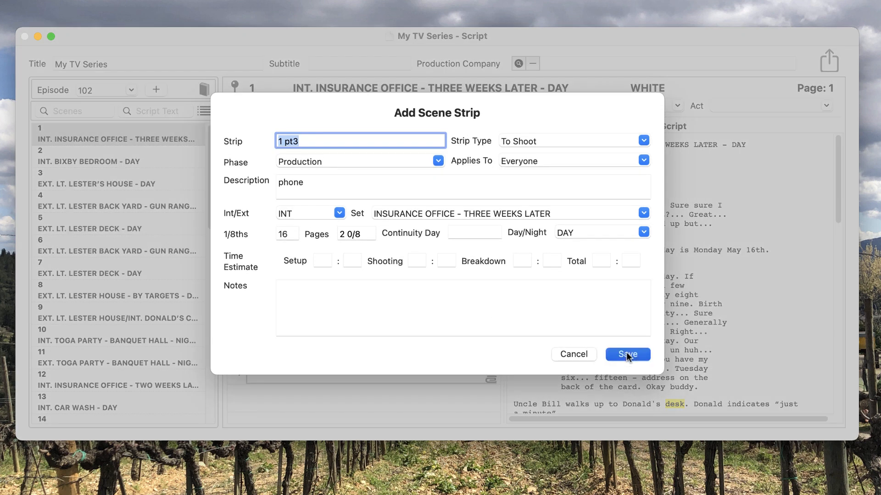